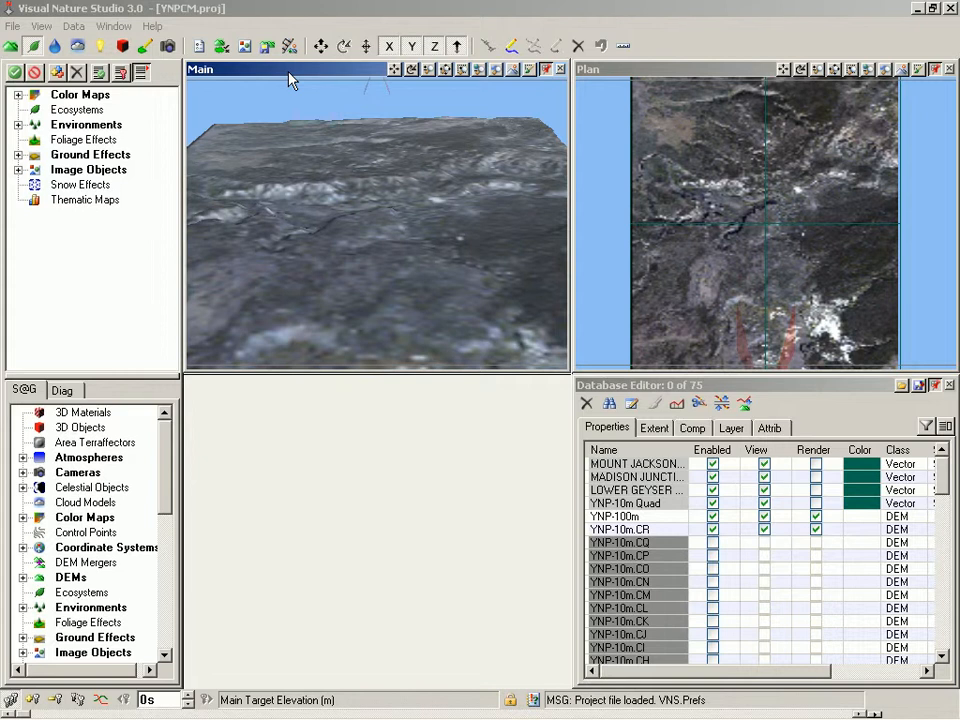
Tilt the Main camera down using pitch-only rotation so the Yellowstone terrain fills the view
left_click(343, 50)
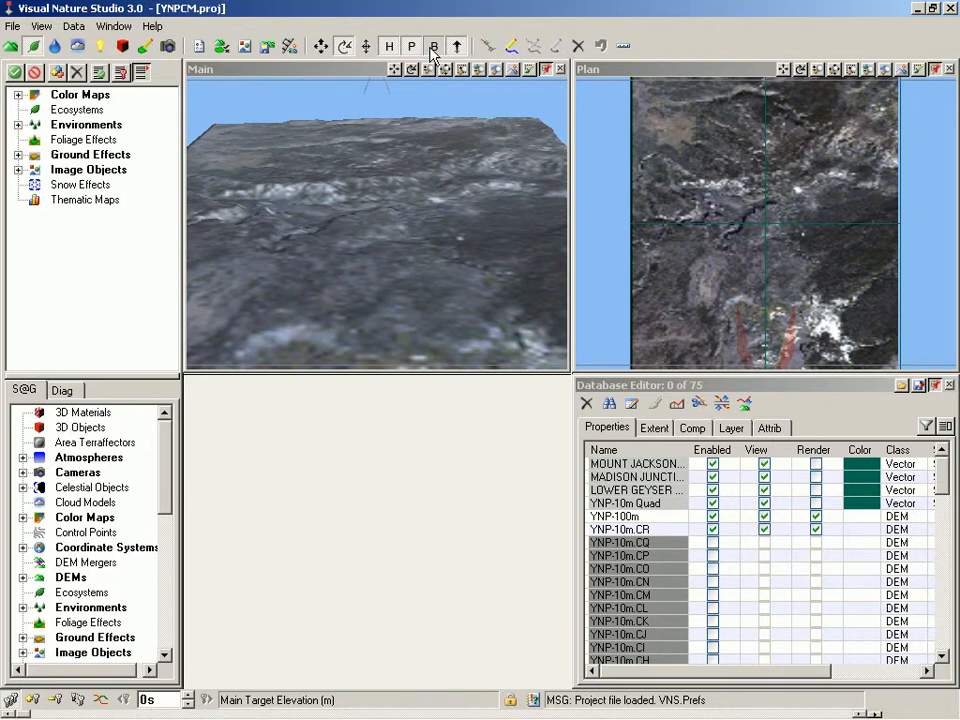
left_click(389, 46)
left_click(431, 51)
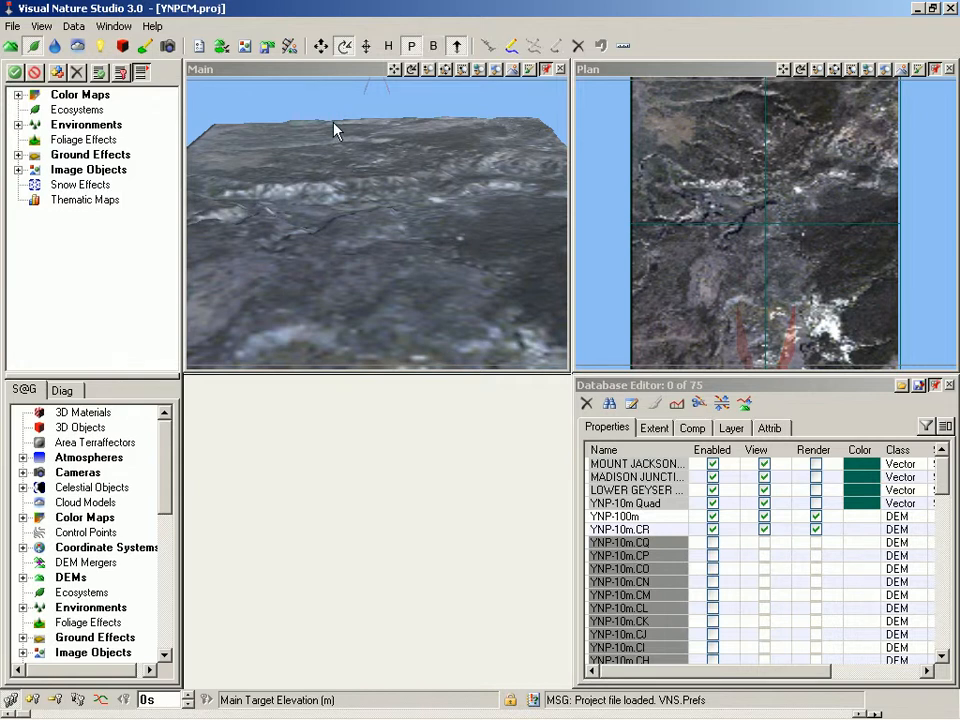
left_click_drag(335, 130, 329, 209)
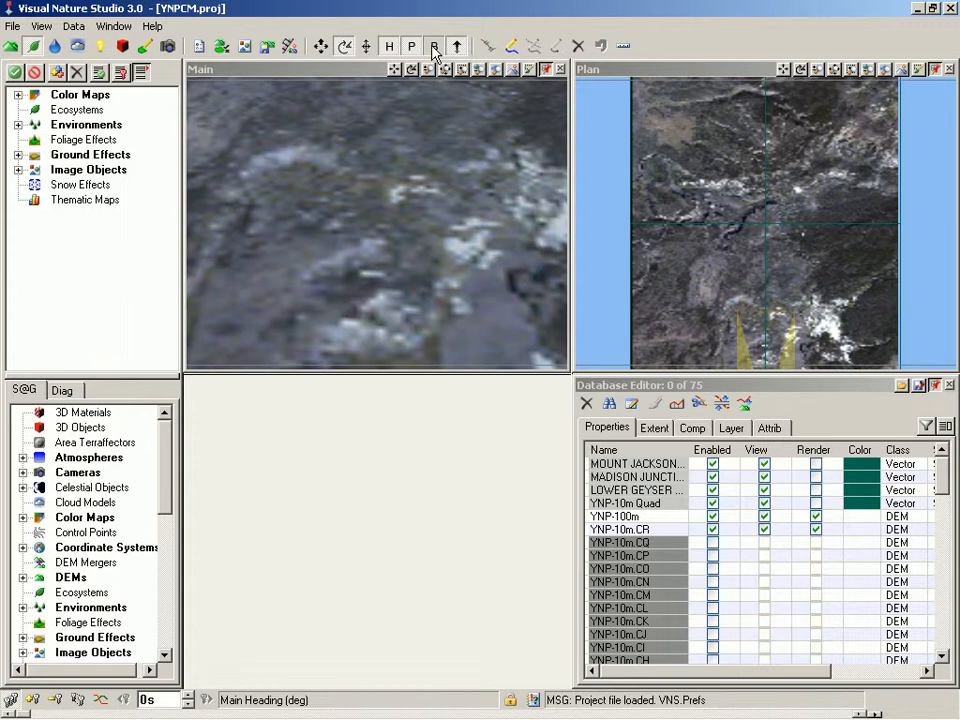
left_click(343, 53)
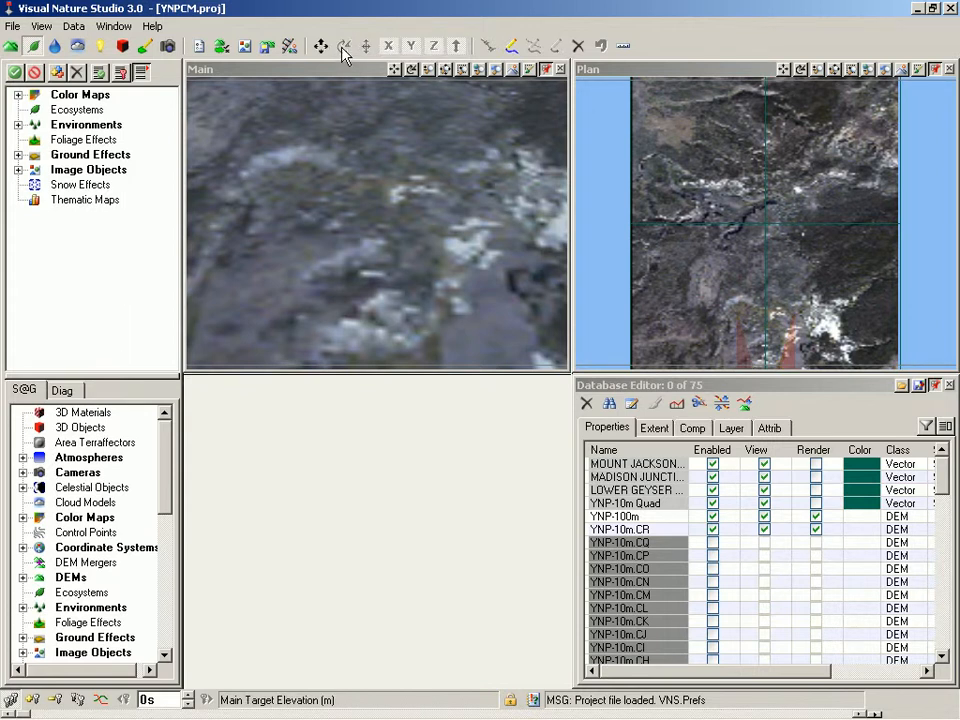
Select the Main camera in the Cameras list and begin creating a new path for it
left_click(168, 46)
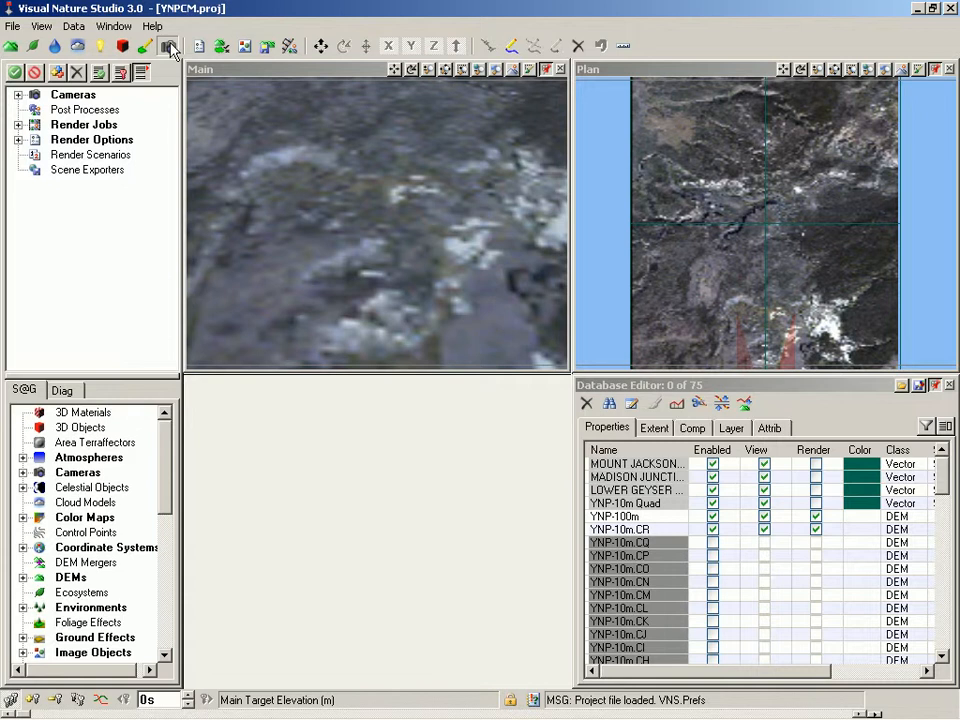
left_click(18, 94)
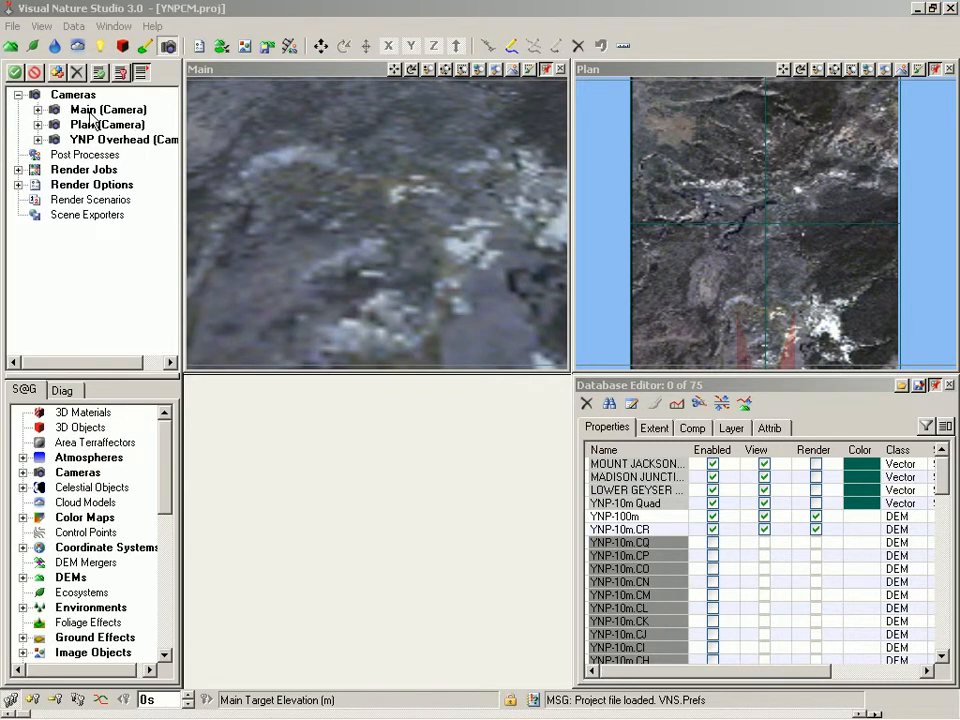
left_click(90, 111)
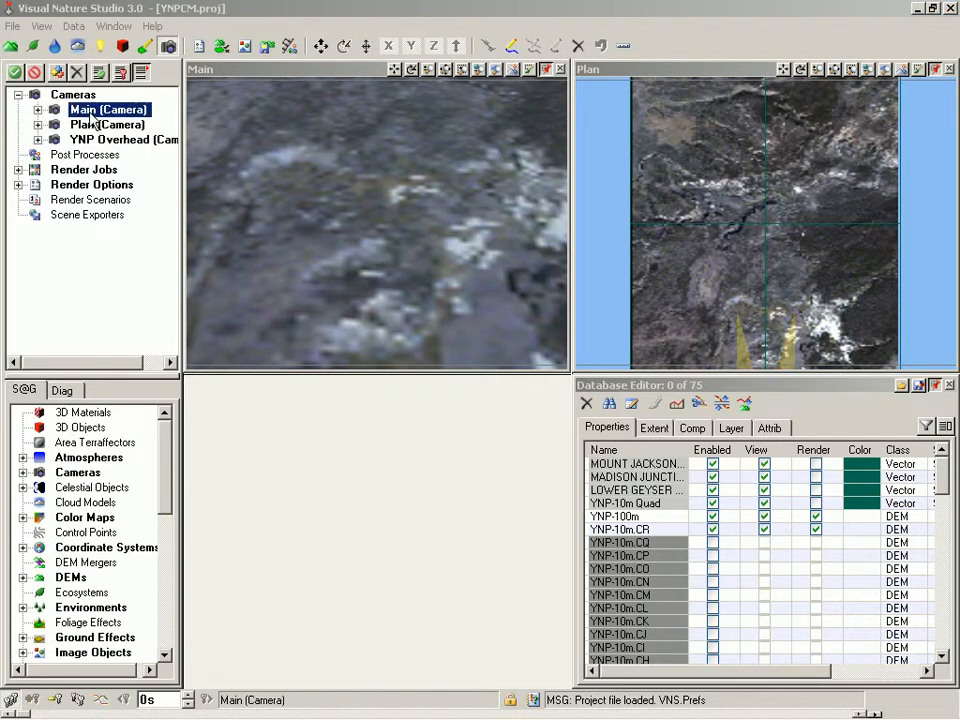
left_click(507, 55)
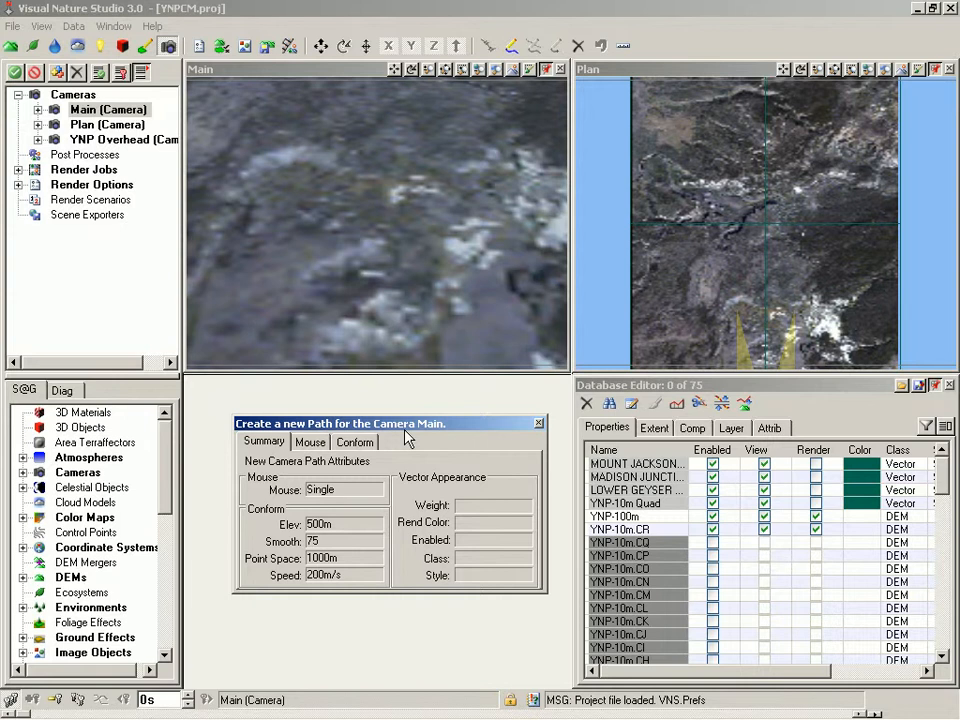
Show the Main camera's position settings: elevation 9604.0713m, heading 0°, pitch 22°, bank 0°
right_click(268, 73)
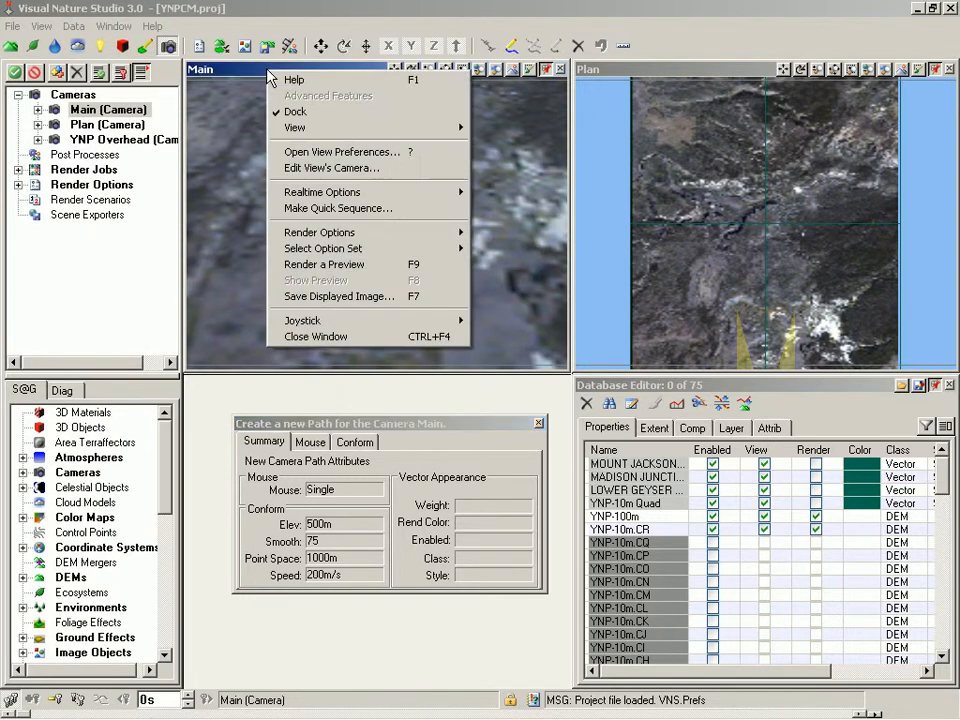
left_click(329, 169)
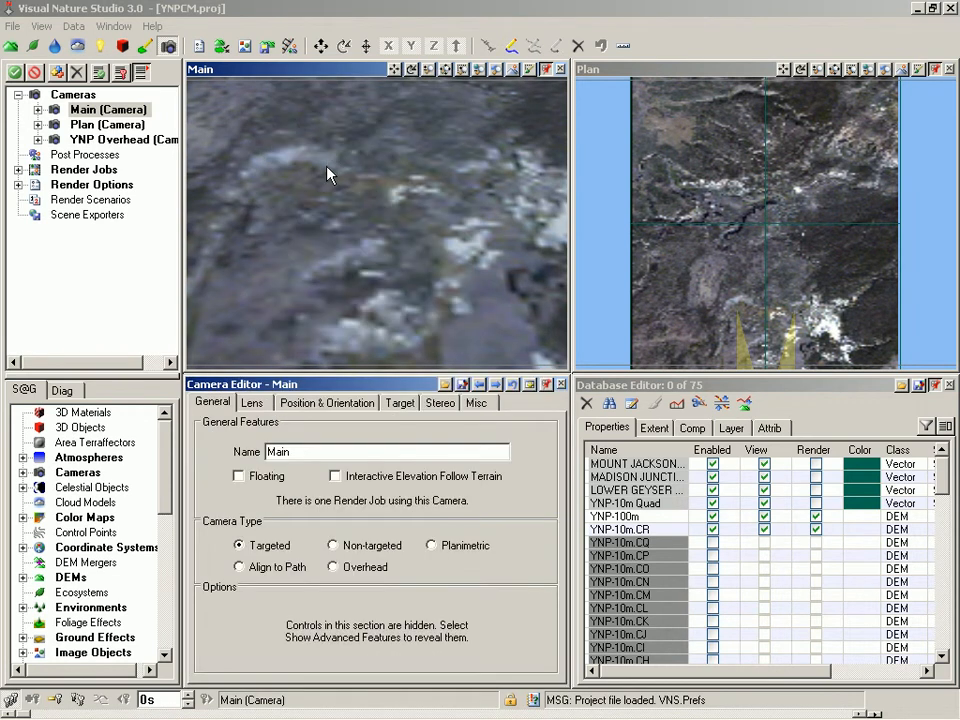
left_click(352, 404)
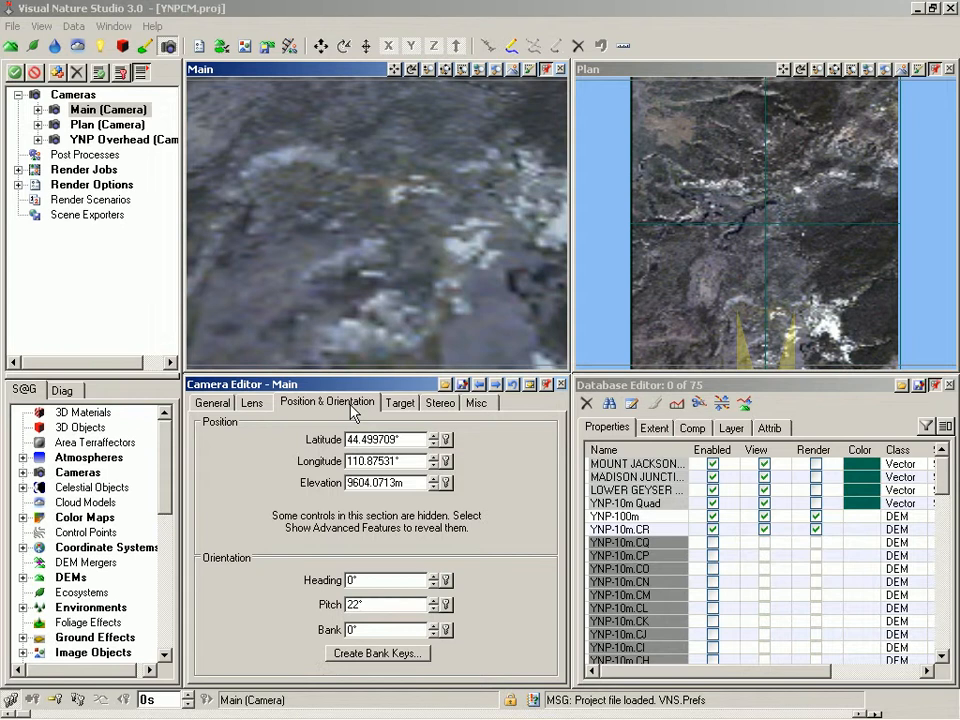
left_click(114, 27)
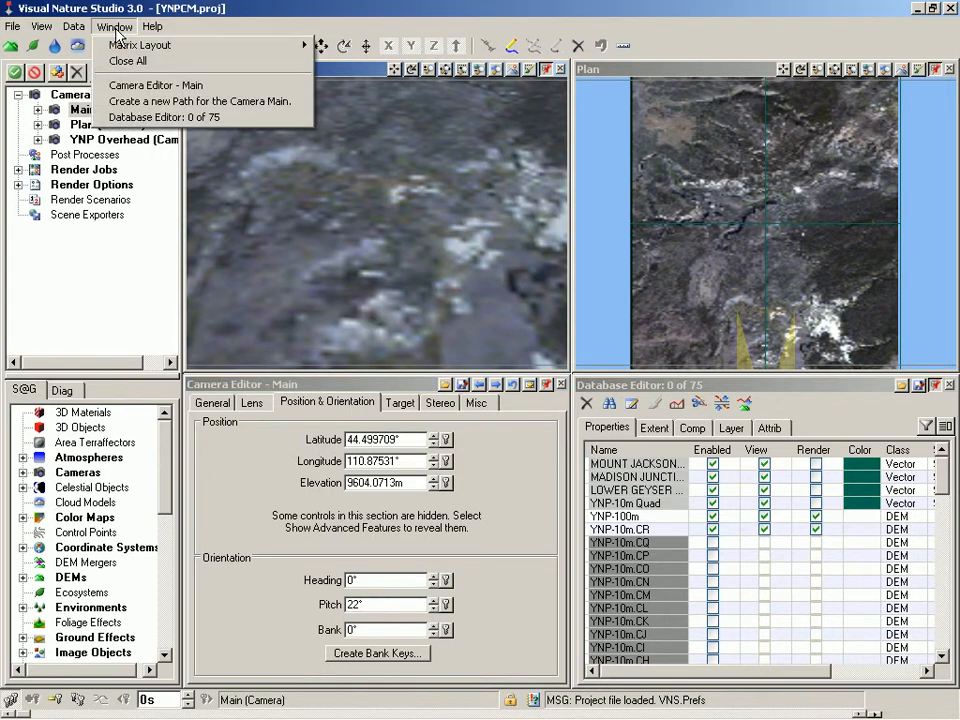
Return to the Main camera's new-path dialog and view its Mouse and Conform settings
left_click(137, 102)
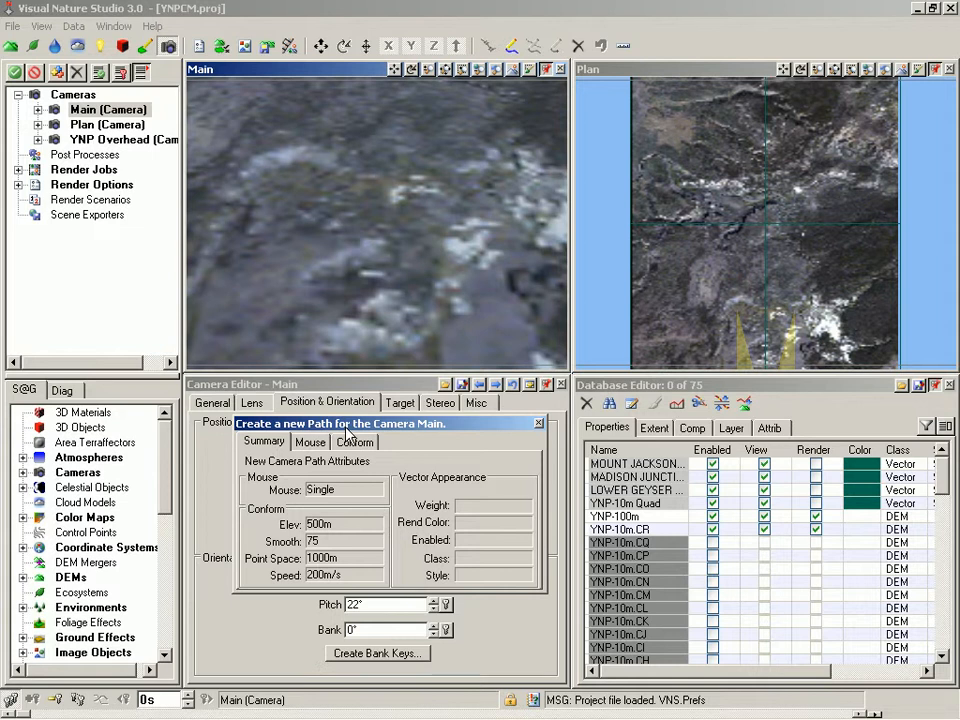
left_click(318, 451)
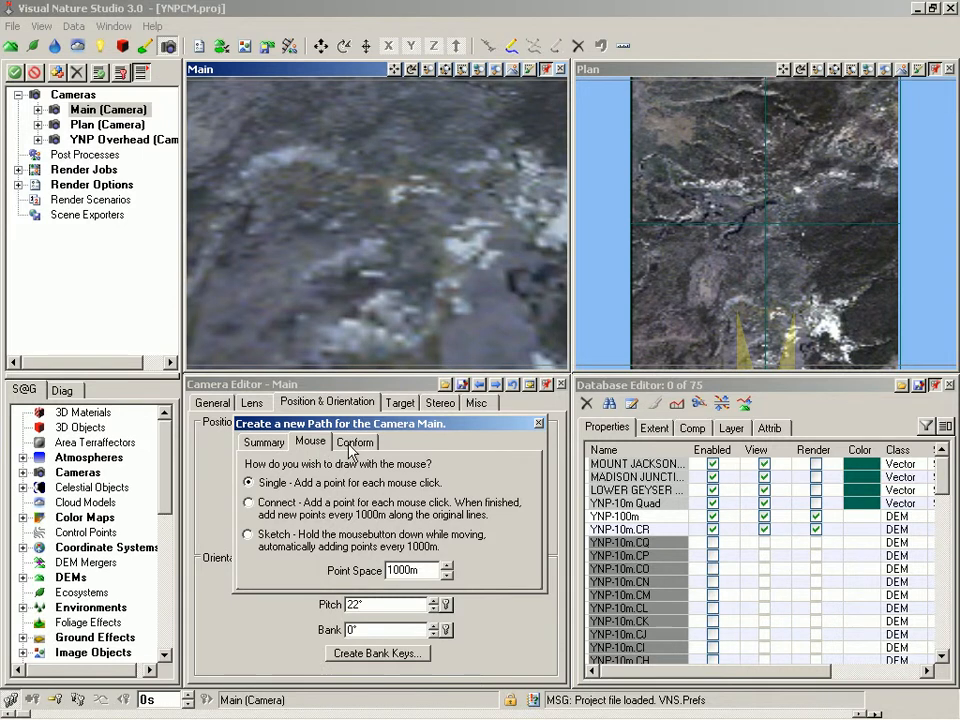
left_click(353, 443)
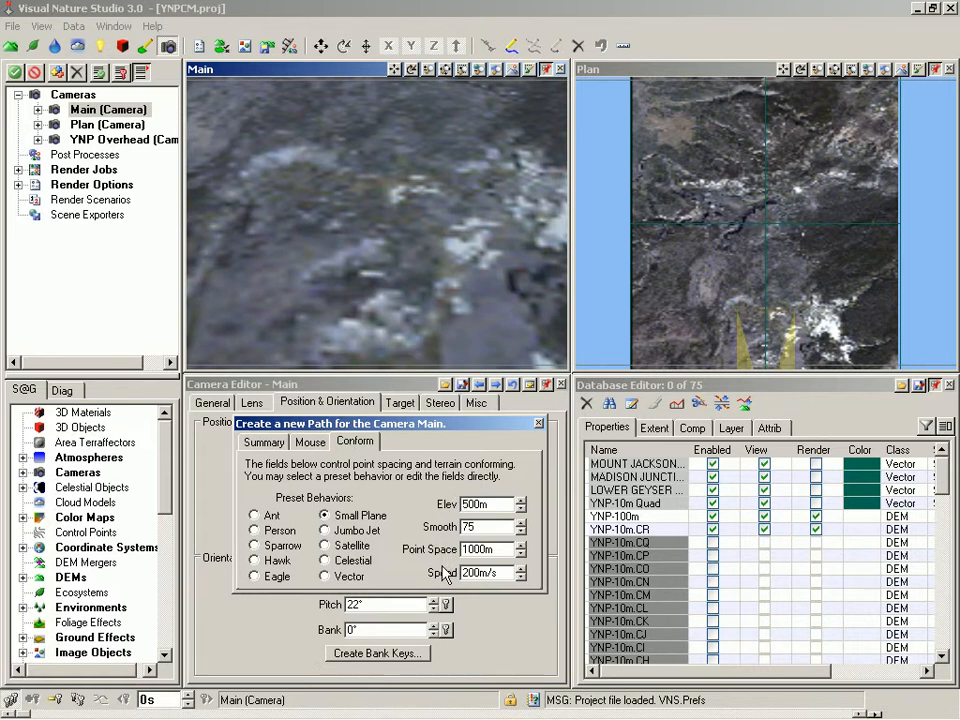
Set the new path's elevation to 10km and its speed to 600m/s
left_click_drag(489, 506, 425, 509)
key("BackSpace")
type("10km")
left_click(455, 572)
type("6")
Draw a two-point path across the upper-left Plan map and accept its 7.325099s duration
left_click(682, 189)
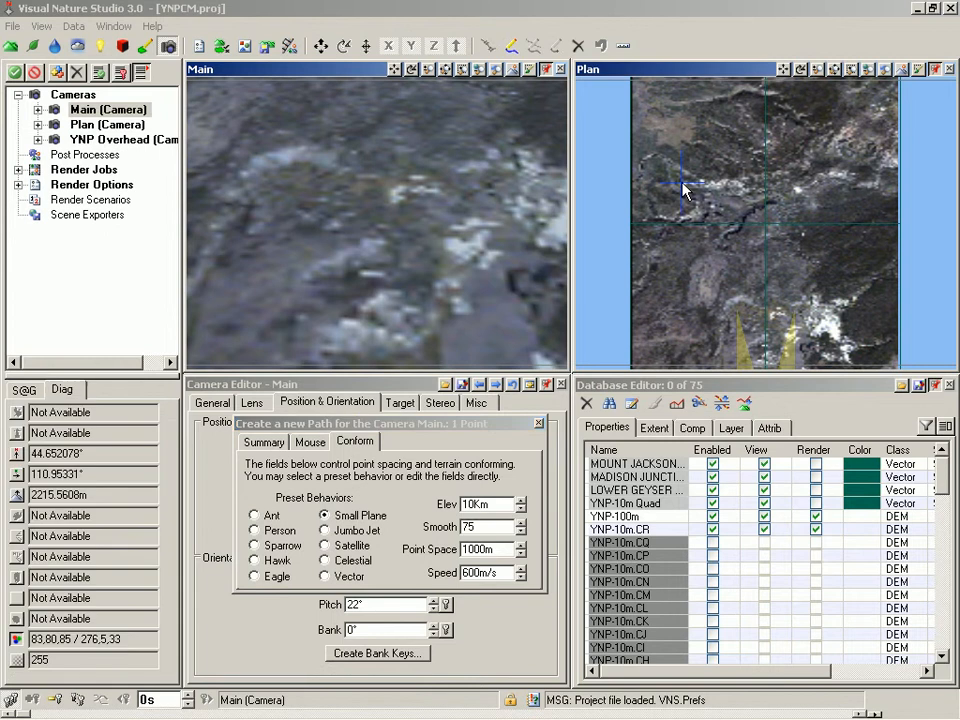
left_click(742, 186)
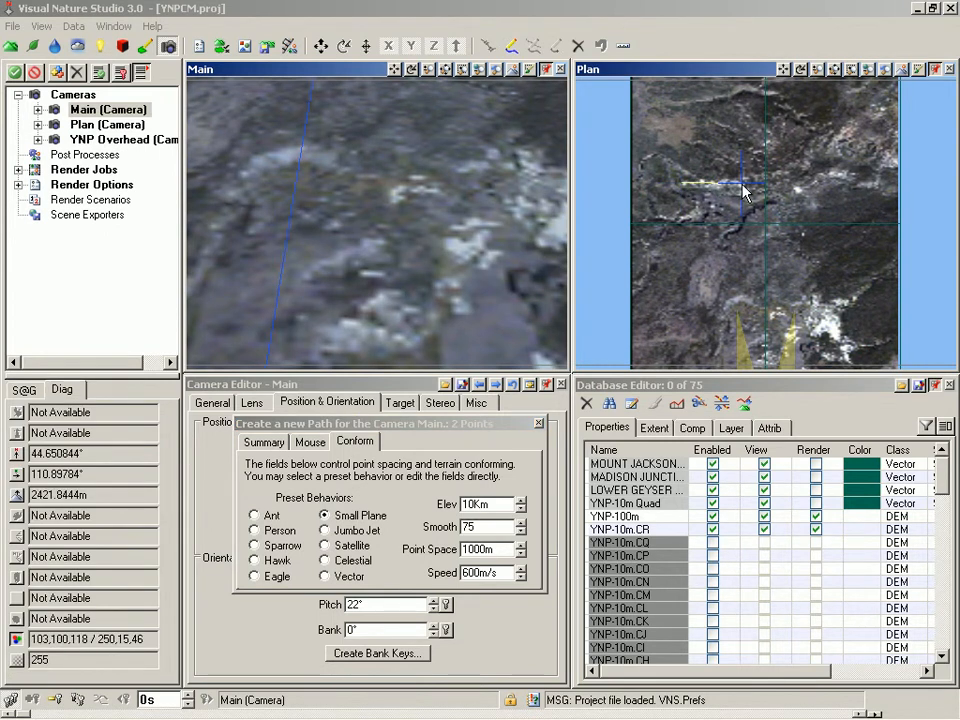
right_click(743, 186)
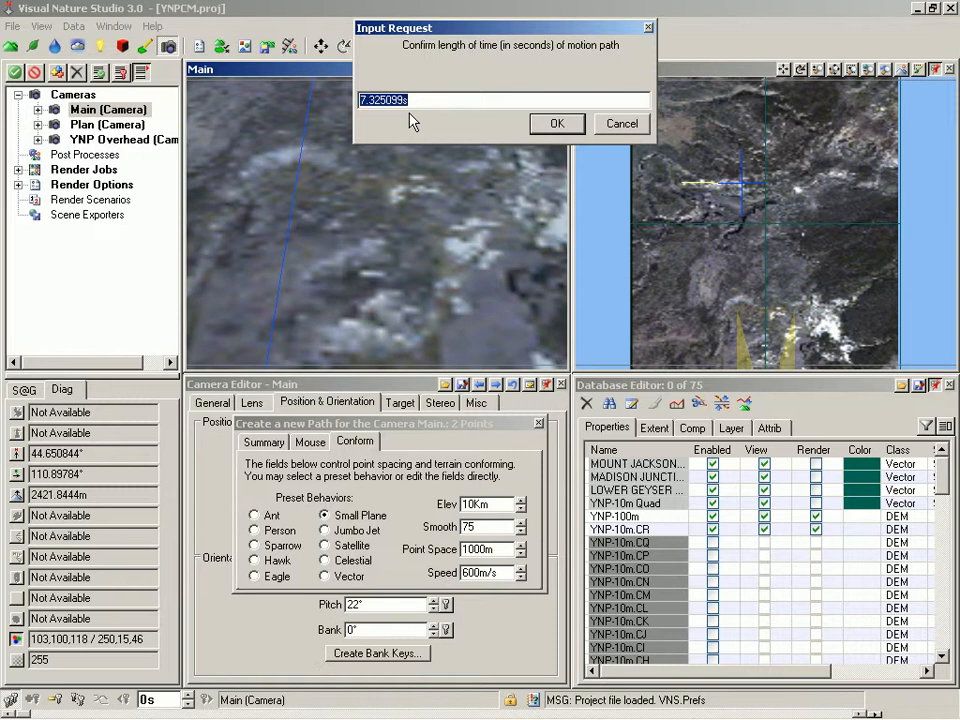
left_click(555, 123)
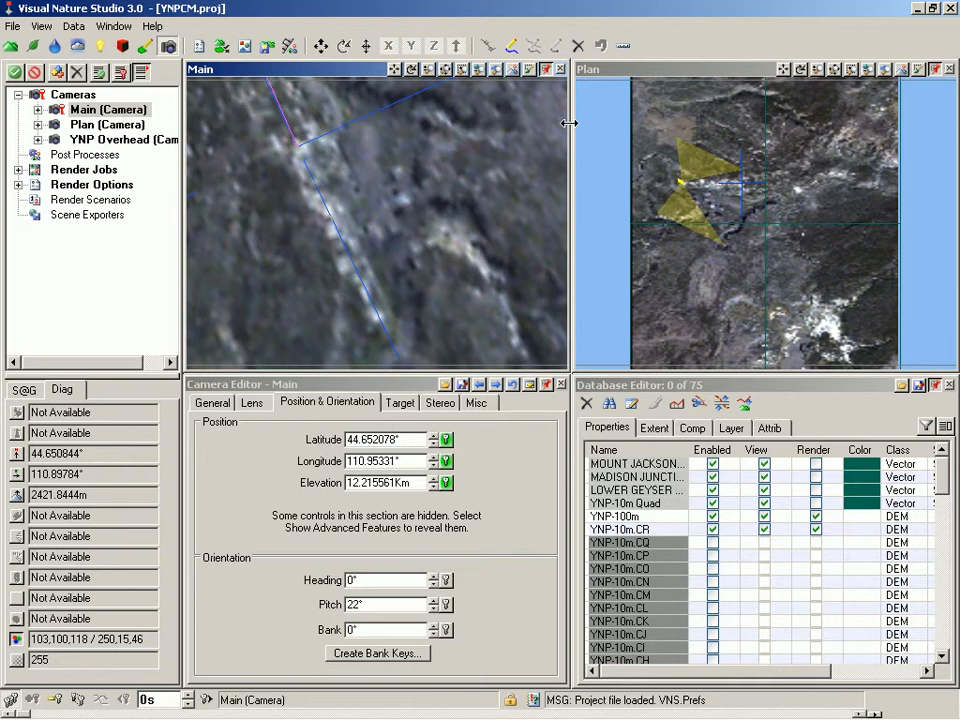
Save the project and preview the camera flythrough
key("ctrl+s")
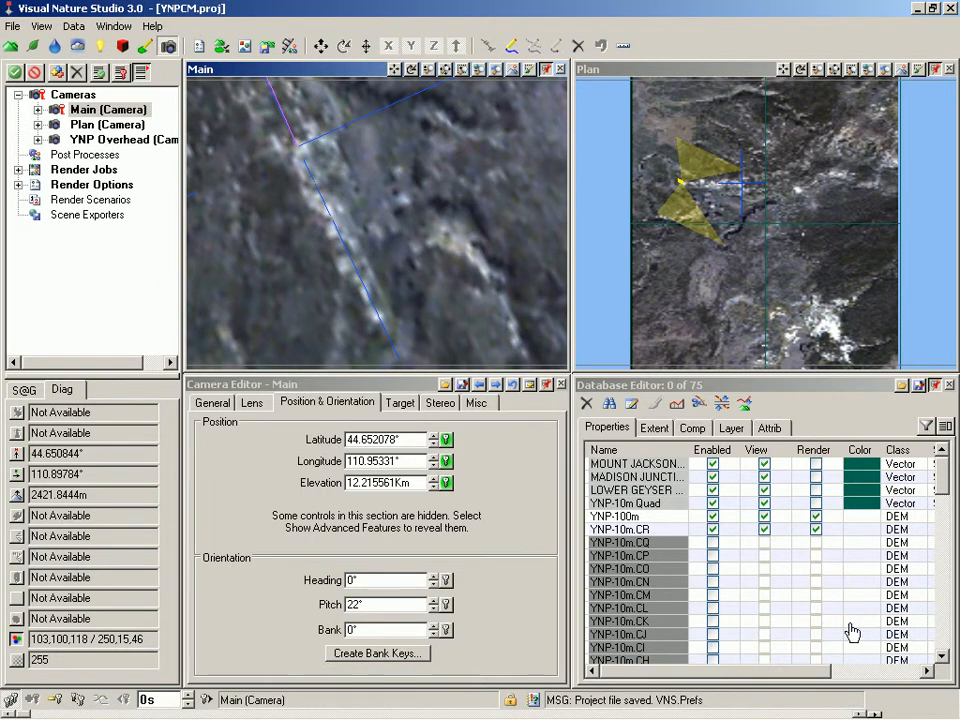
left_click(872, 714)
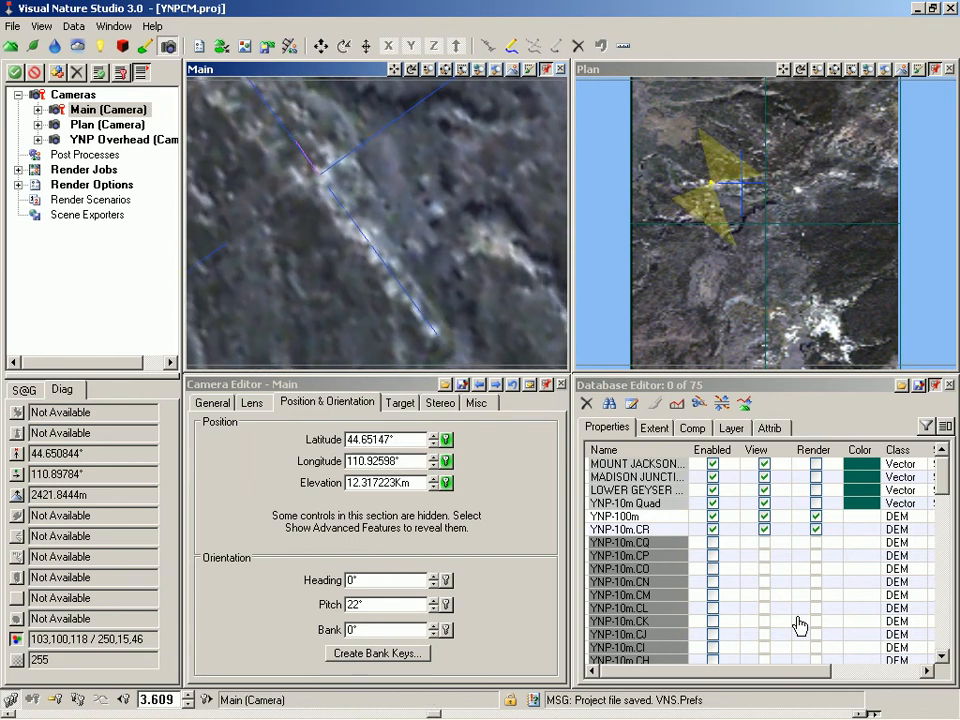
left_click(863, 713)
Rewind the animation to time 0 and show the Main camera's General settings
double_click(167, 698)
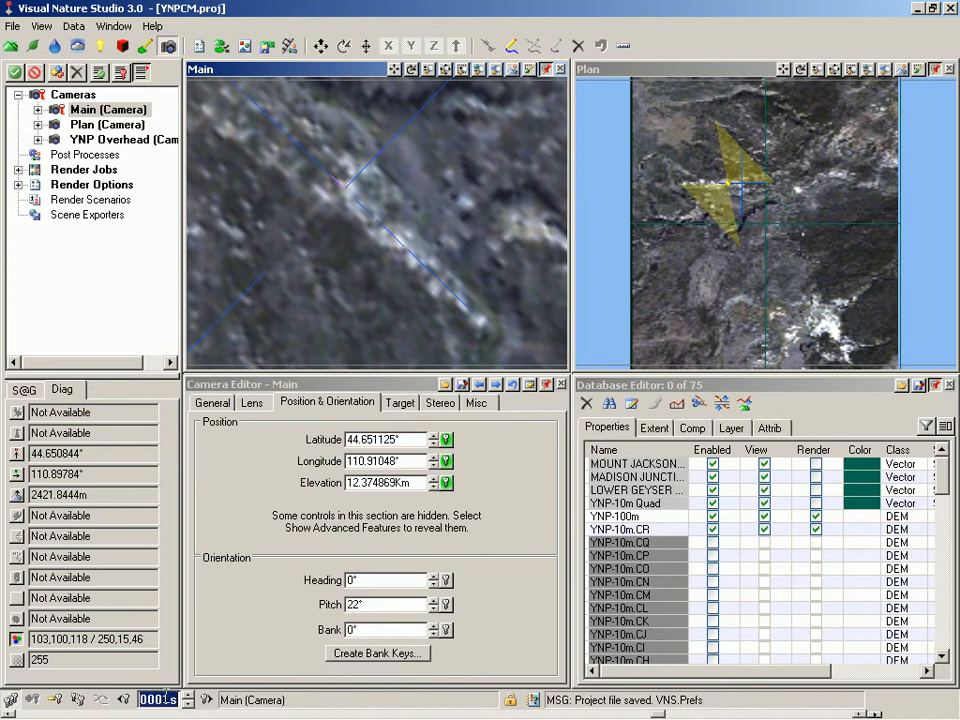
type("0")
key("Return")
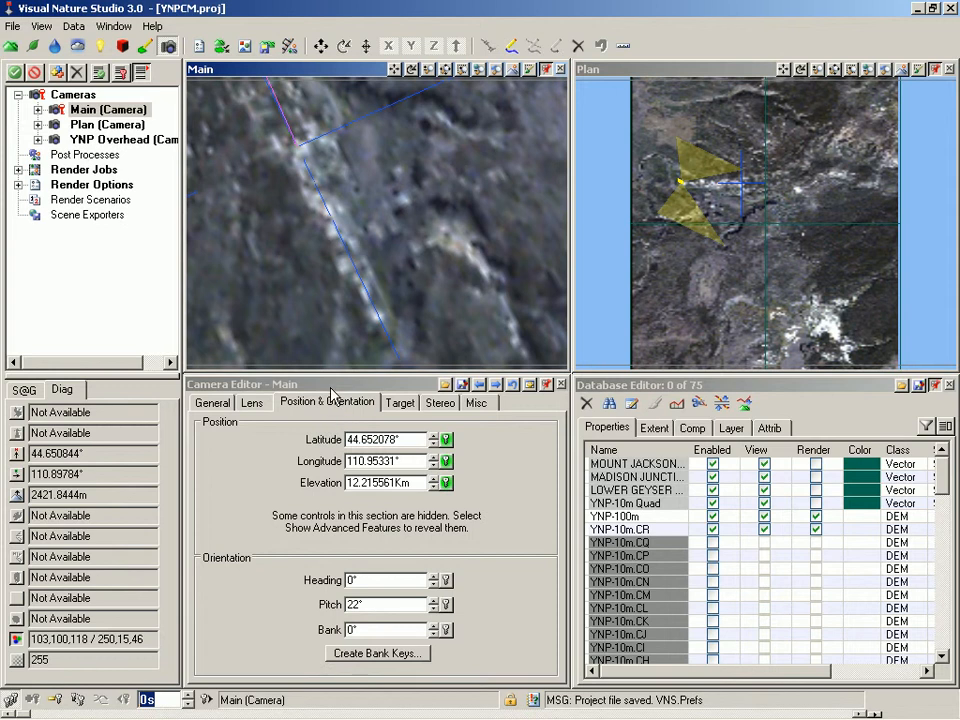
left_click(213, 402)
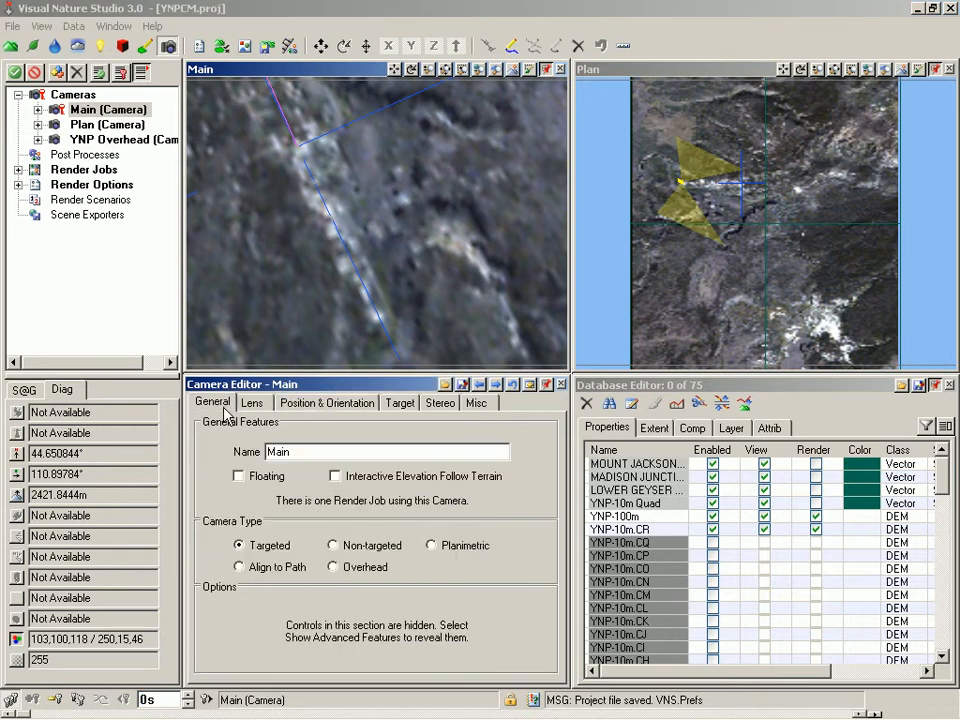
Switch the Main camera to Align to Path, preview the flight, and rewind to time 0
left_click(239, 567)
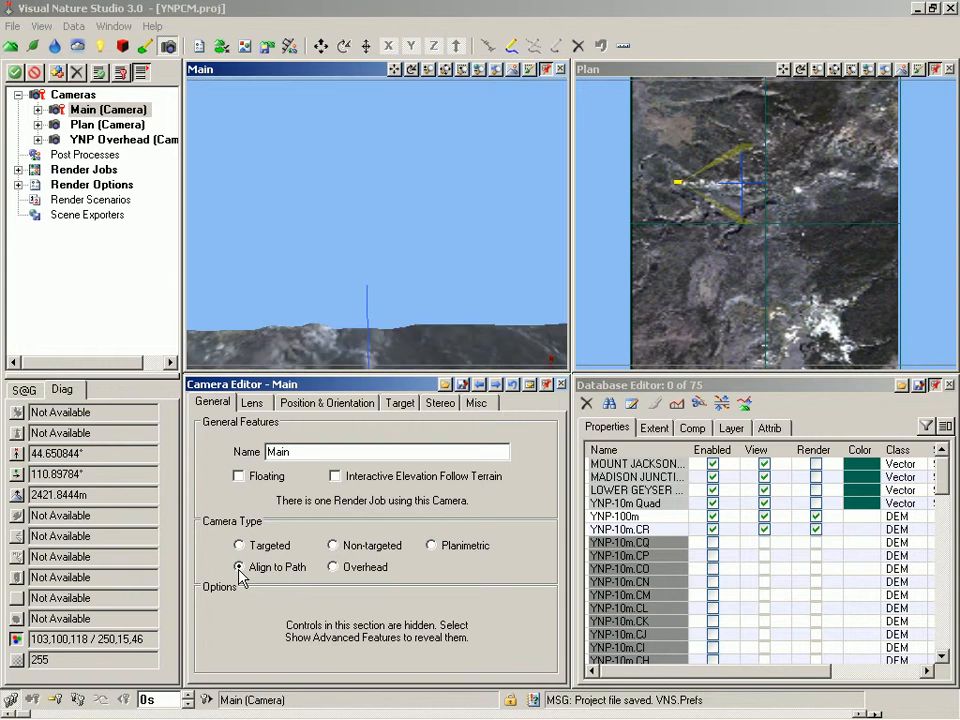
left_click(871, 713)
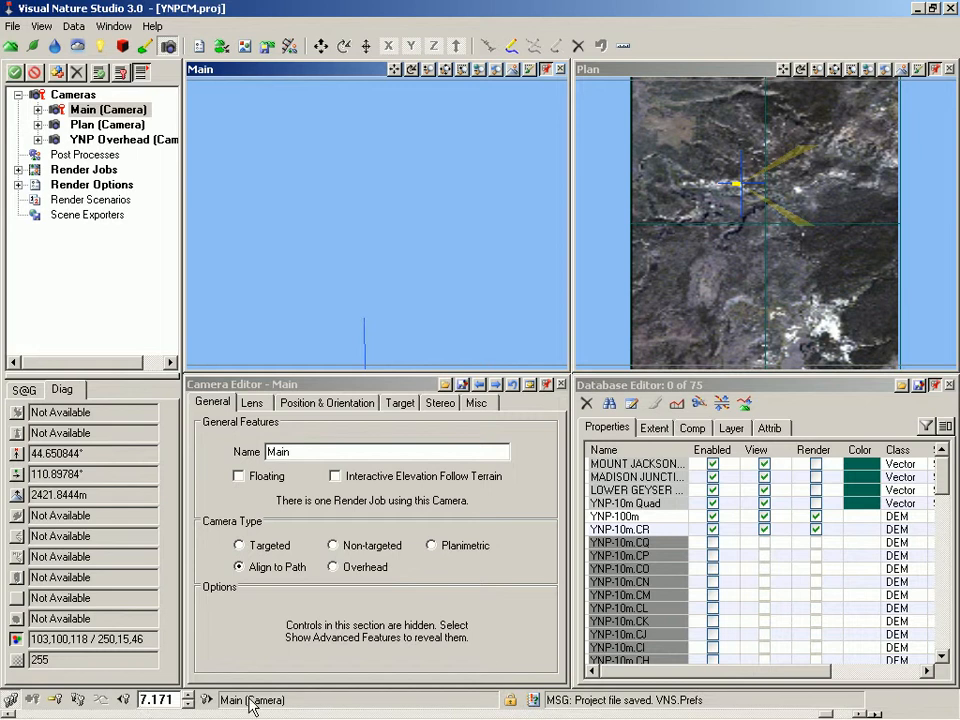
double_click(175, 699)
type("0")
key("Return")
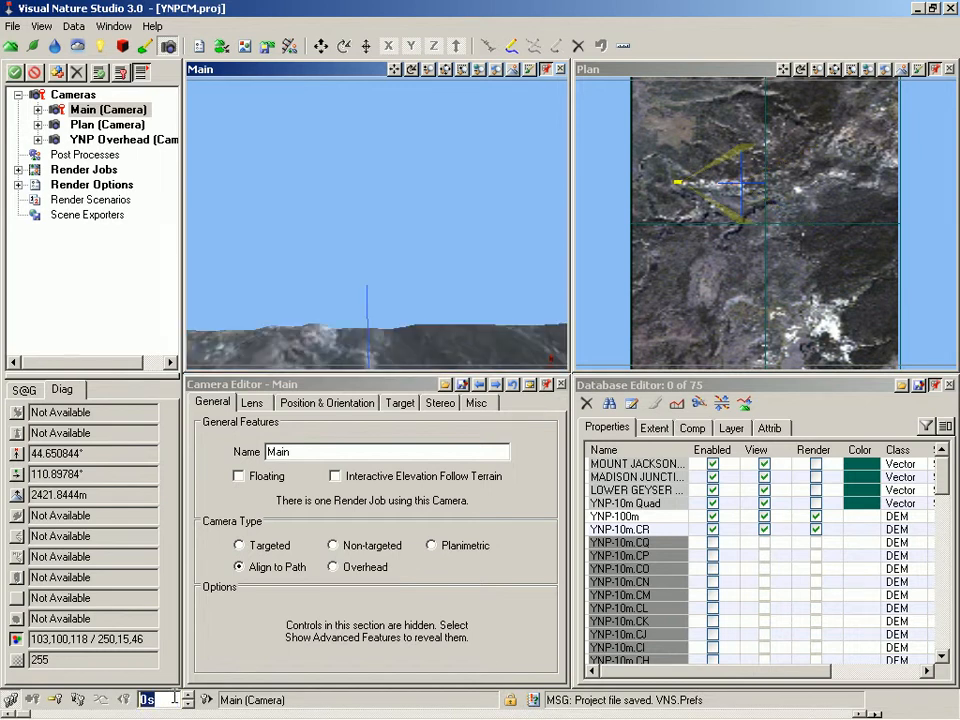
left_click(383, 387)
left_click(340, 405)
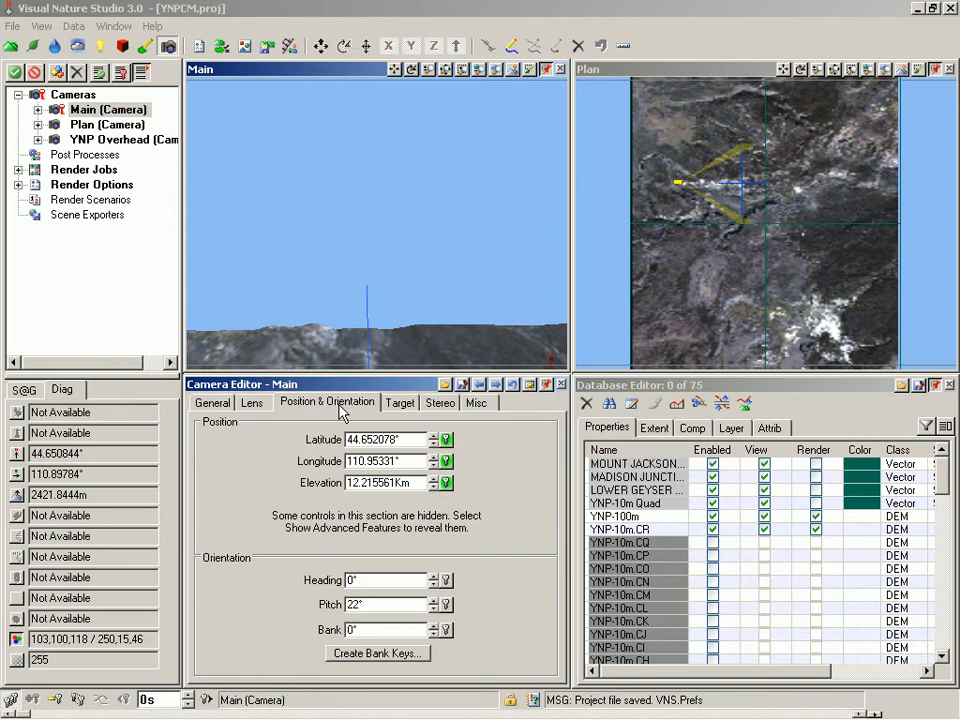
Set the Main camera pitch to 60° and preview the flight
double_click(379, 604)
type("60")
key("Tab")
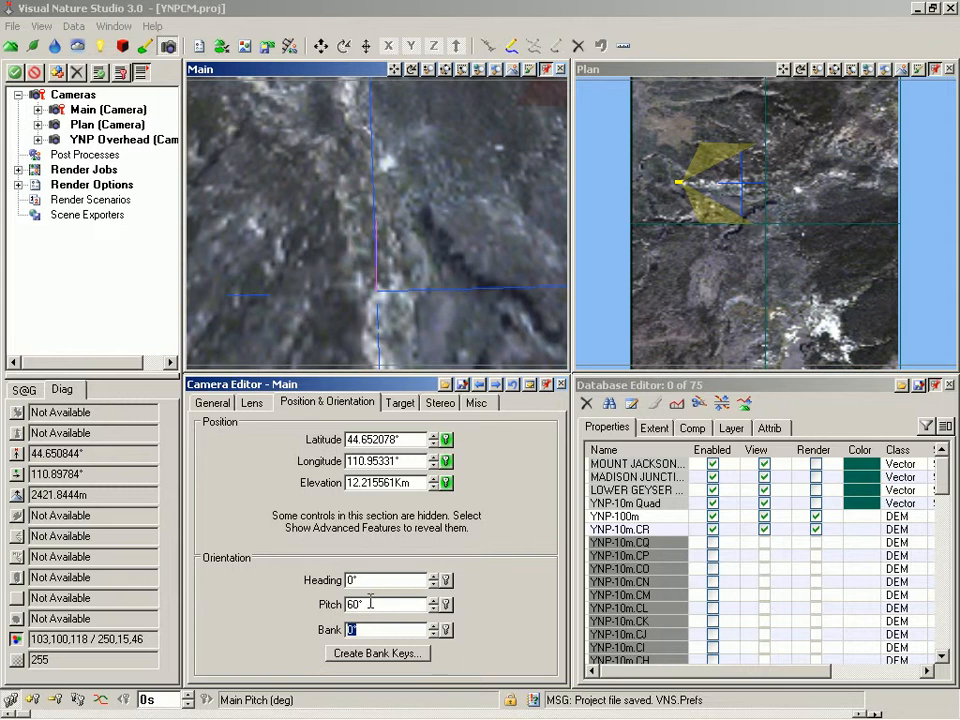
left_click(872, 713)
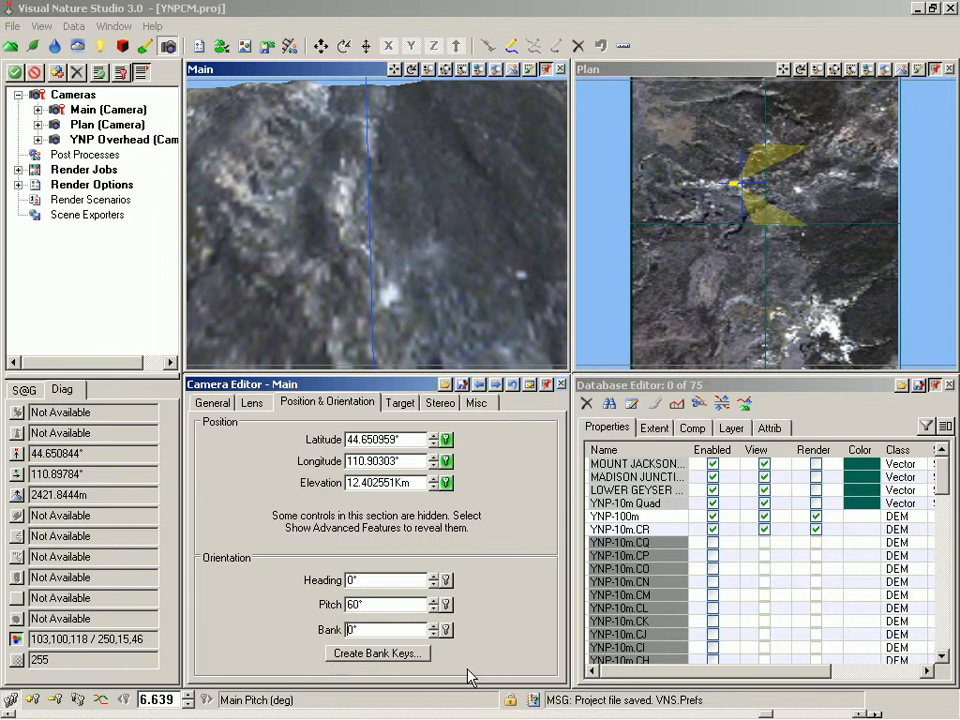
Rewind the animation to time 0 and refresh the Main view
double_click(173, 699)
type("0")
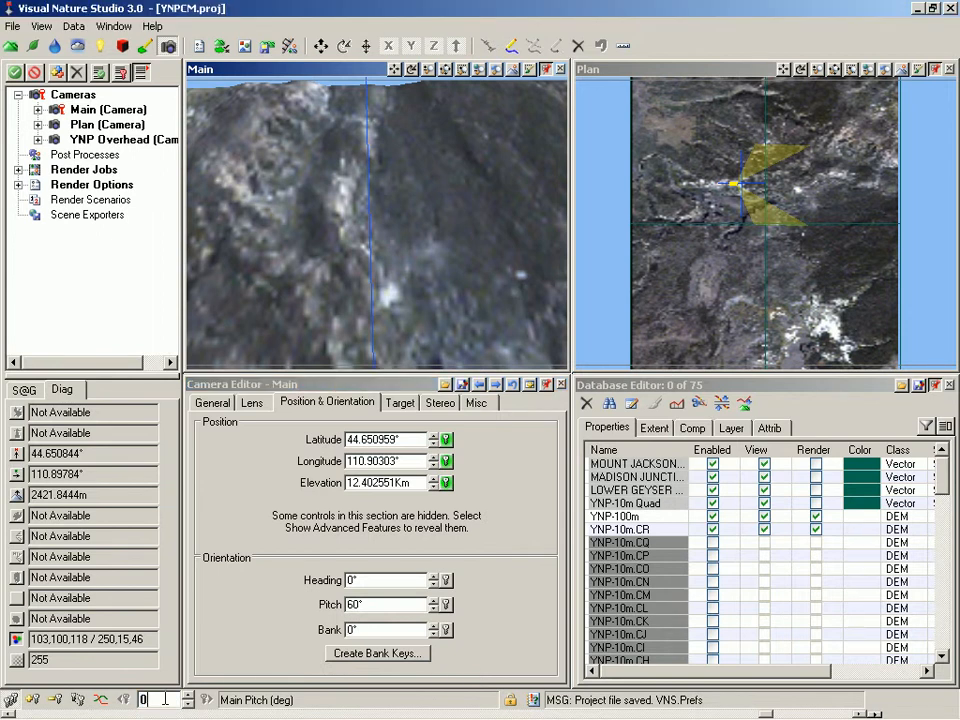
key("Return")
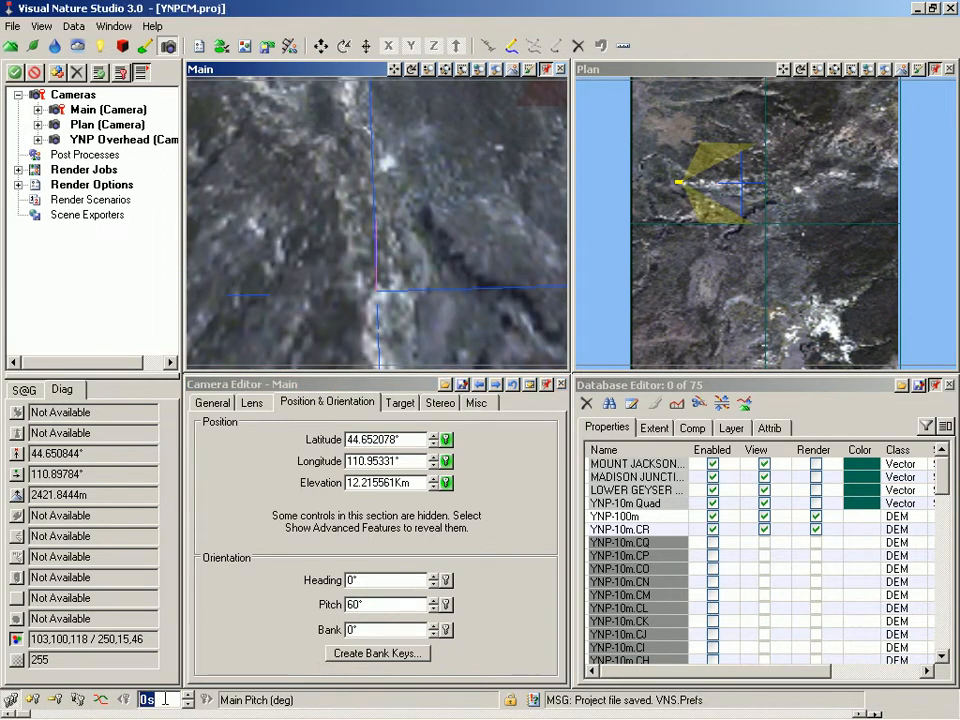
left_click(306, 76)
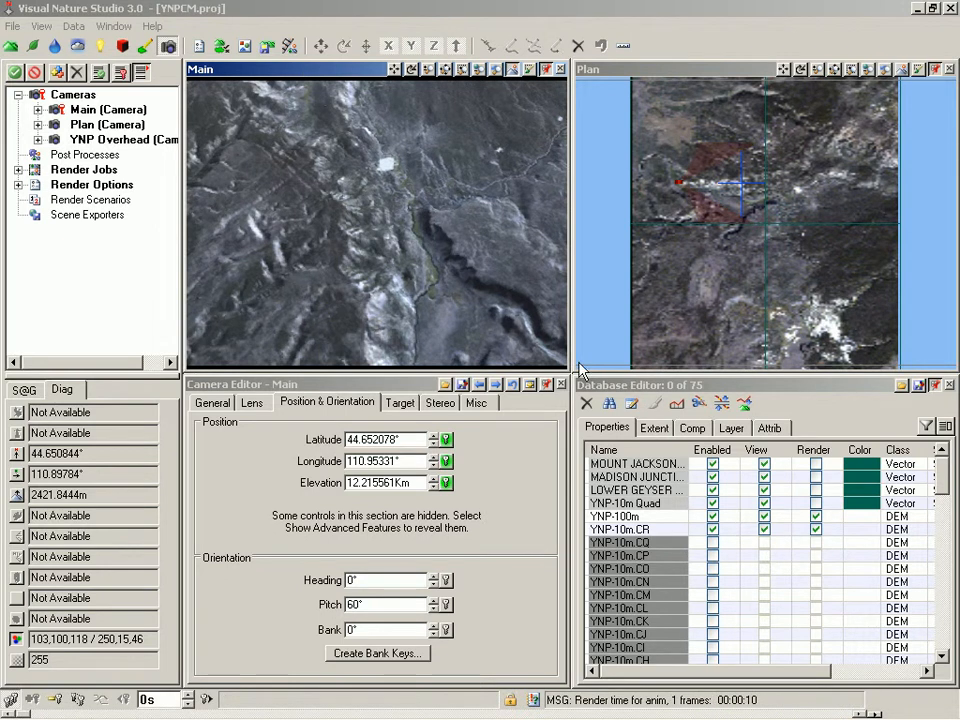
Uncheck Enabled for the YNP-100m DEM and select the YNP-10m.CO entry
left_click(712, 519)
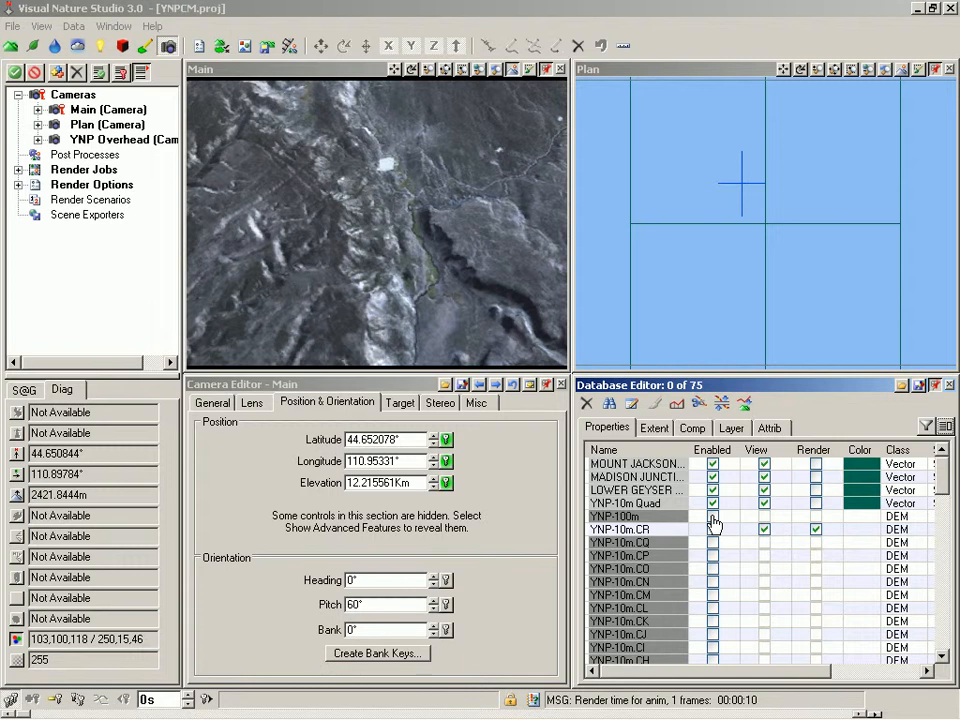
left_click(646, 572)
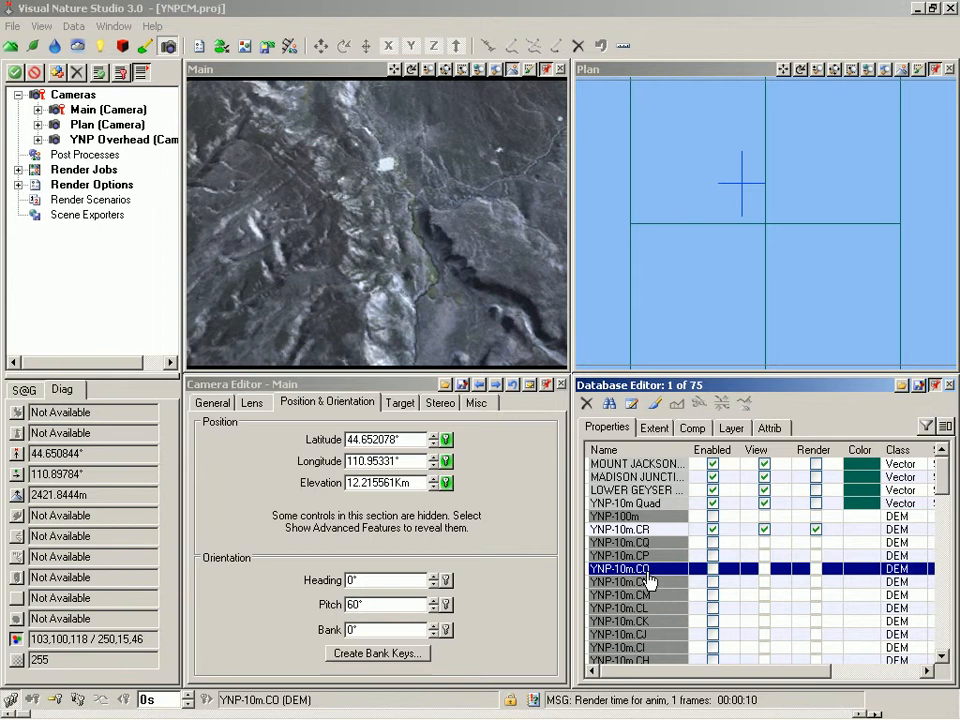
On the Database Editor's Layer tab, enable all members of the DEM 10m layer
left_click(734, 428)
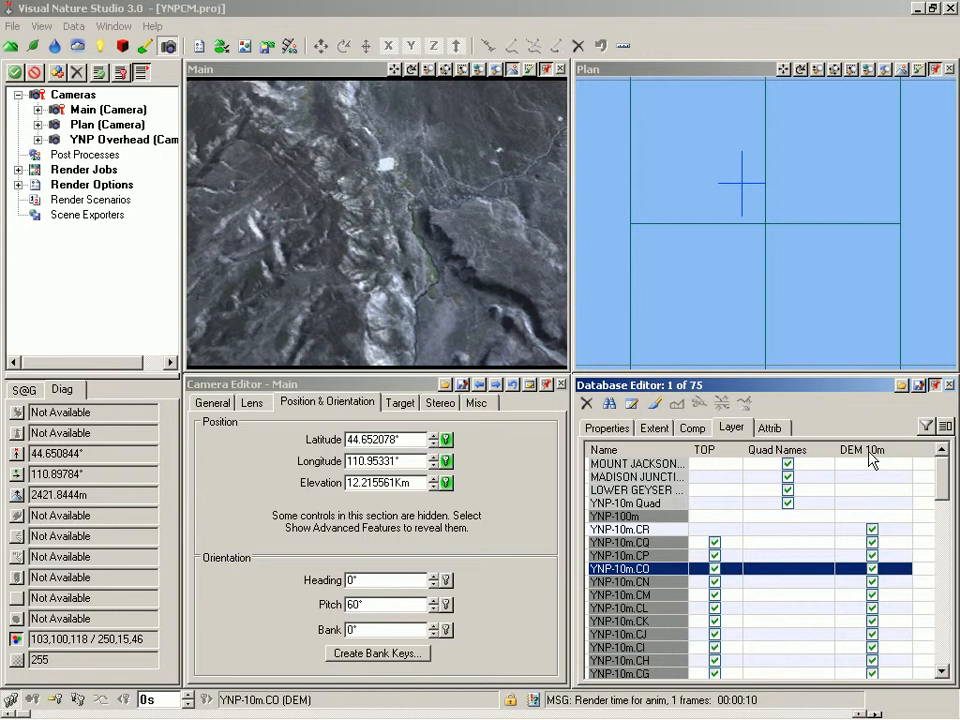
right_click(869, 452)
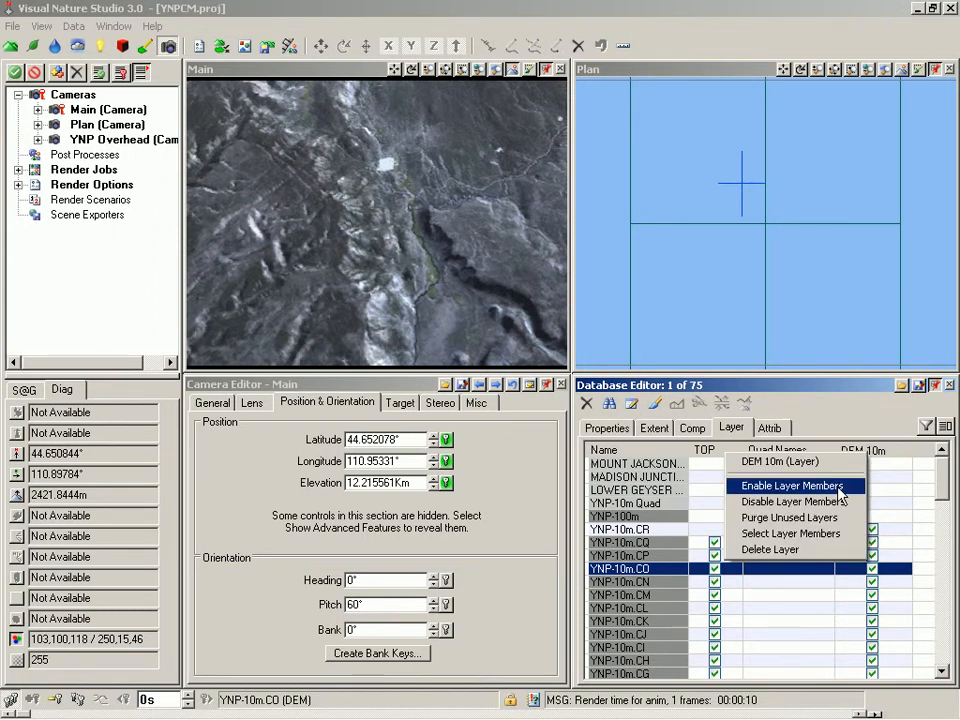
left_click(840, 486)
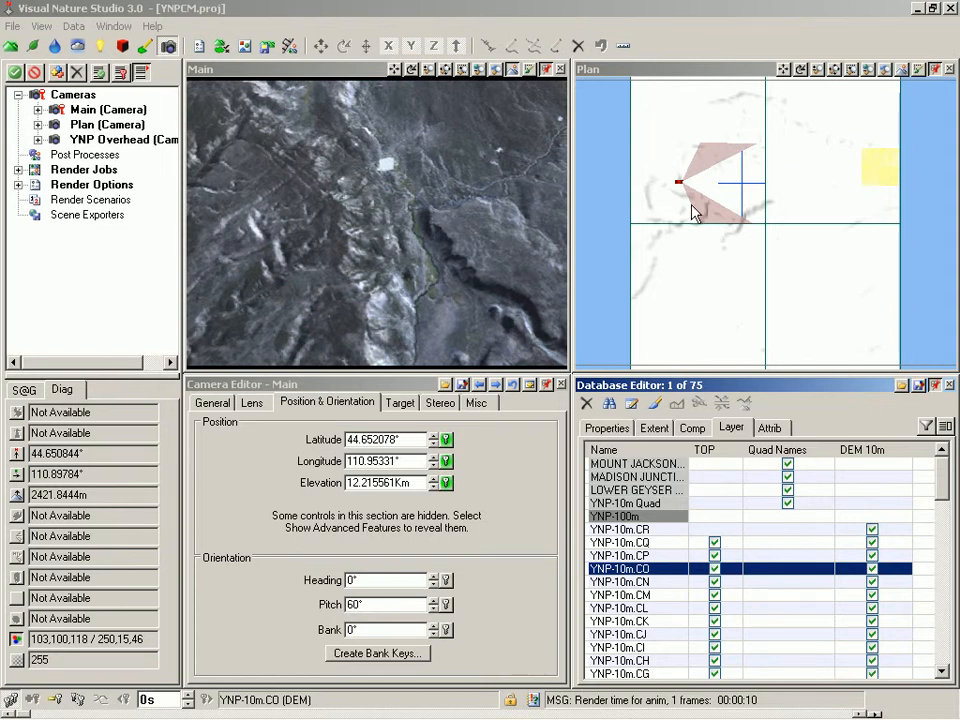
Regenerate the Plan view's terrain texture maps from View Preferences' Overlay/Gradient settings
right_click(660, 75)
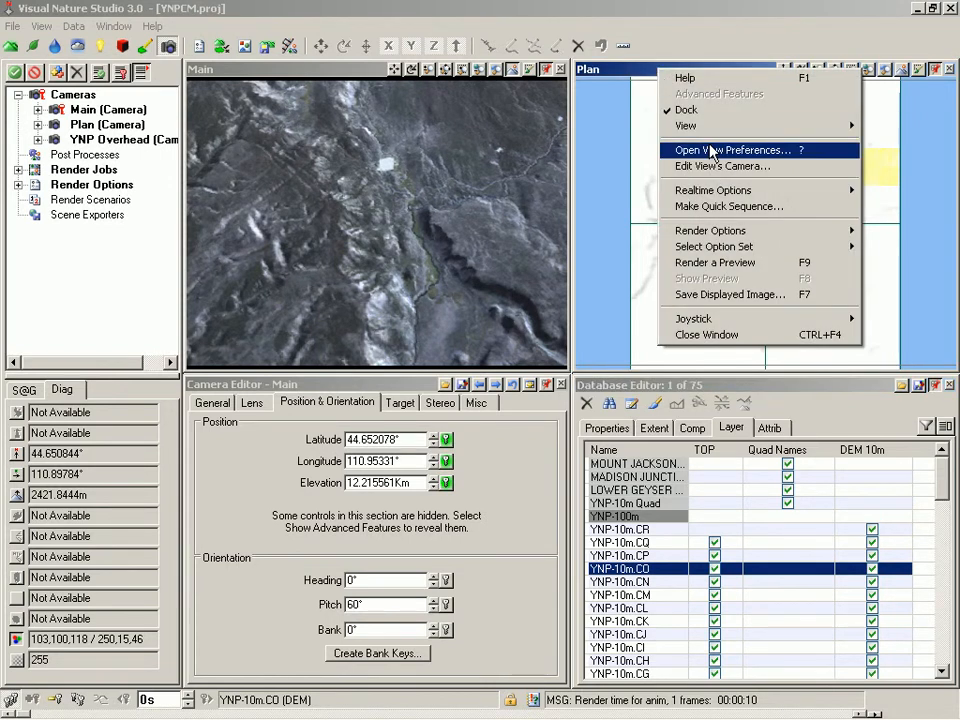
left_click(712, 150)
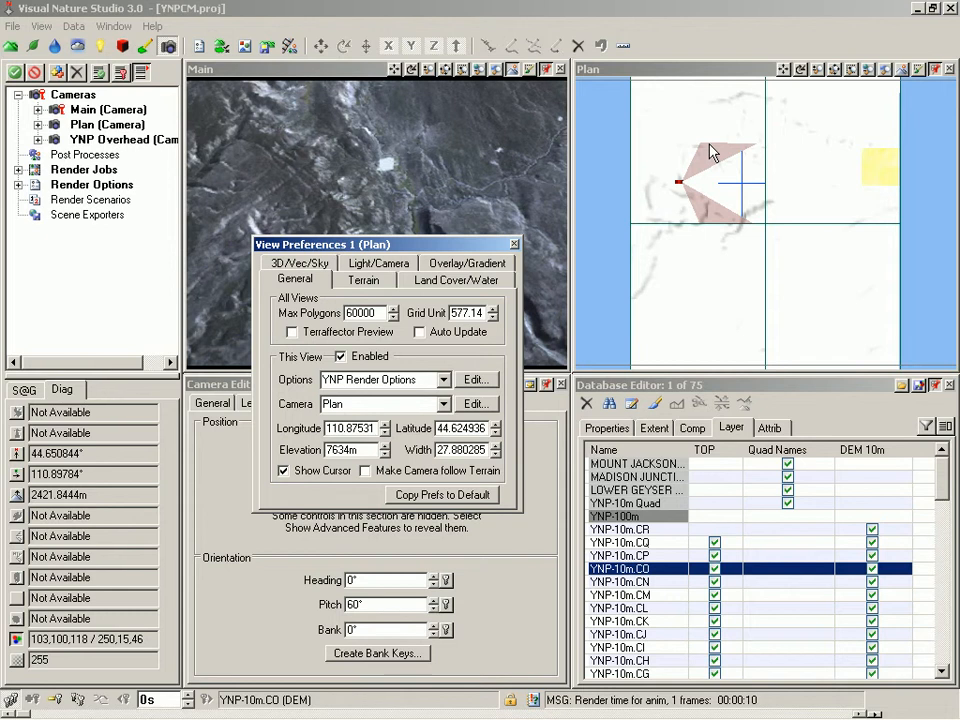
left_click(467, 264)
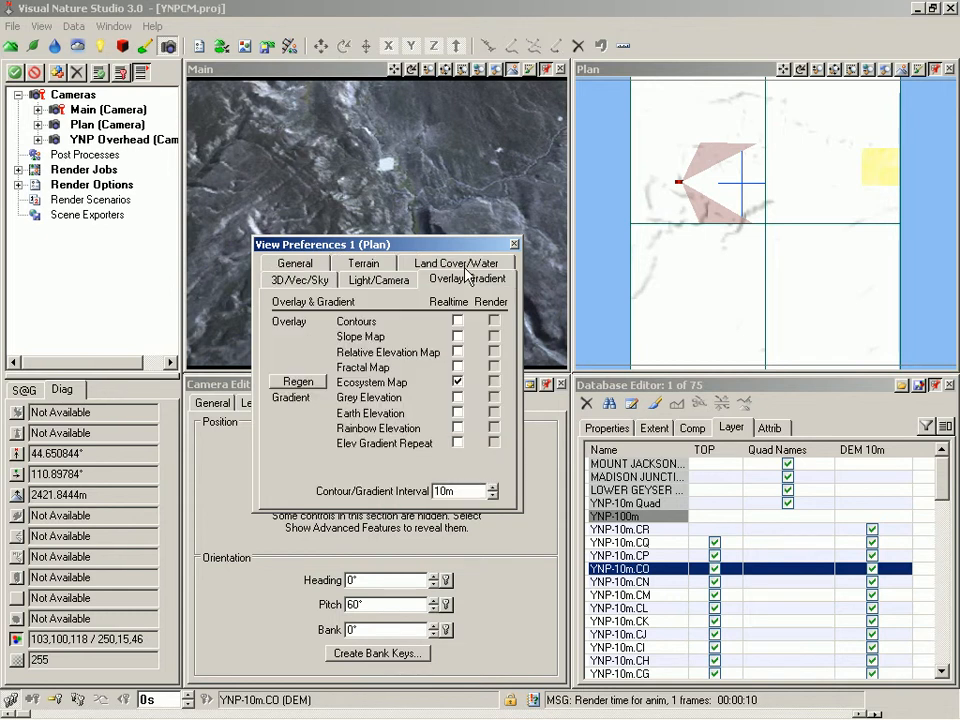
left_click(298, 386)
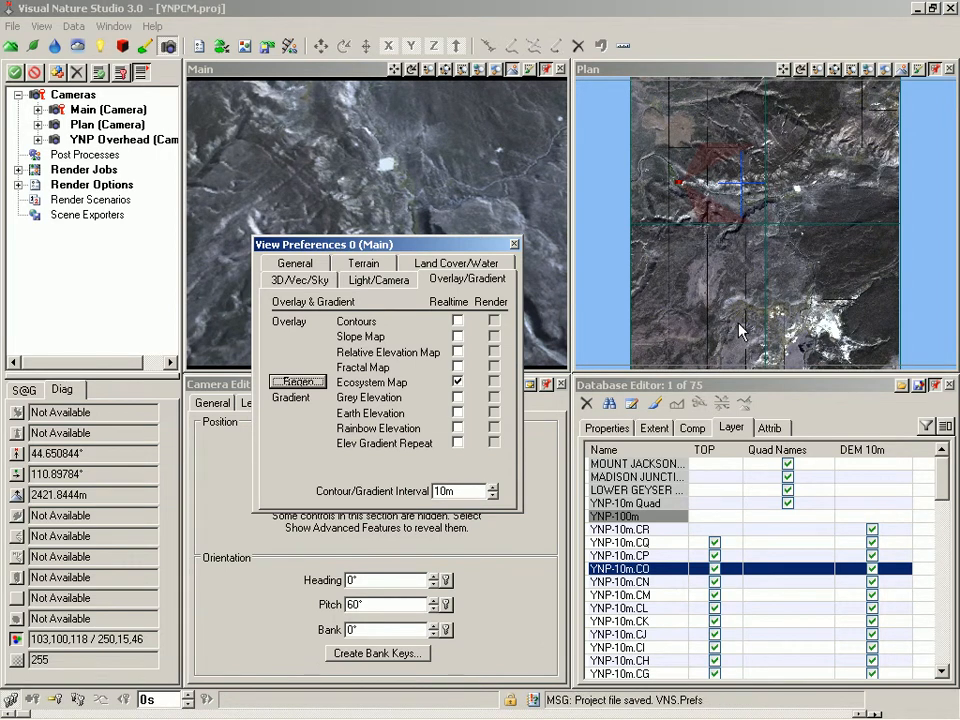
Close the view preferences and render an F9 preview in the Main camera view
left_click(514, 244)
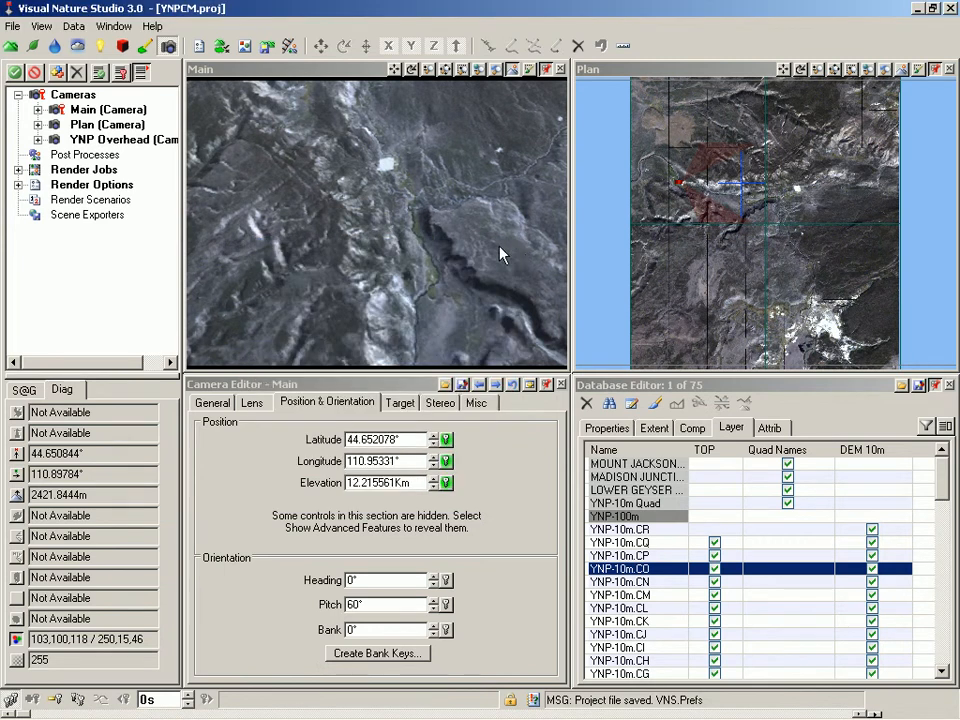
left_click(287, 73)
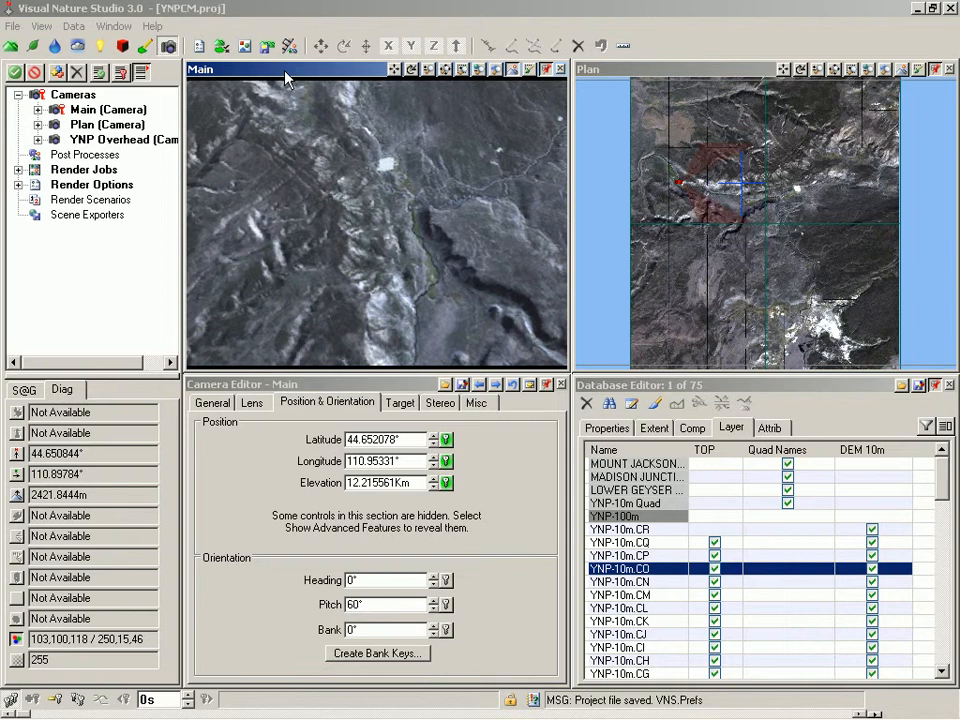
key("F9")
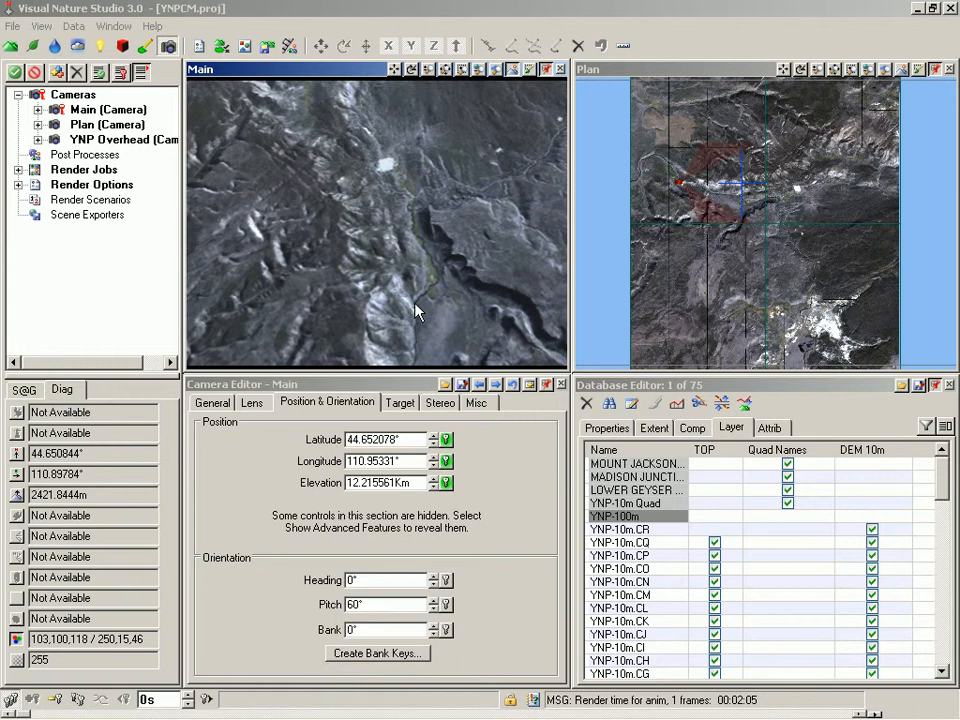
Add a post process named Gamma with a Gamma event, changing its value from 2 to 1.3
double_click(86, 158)
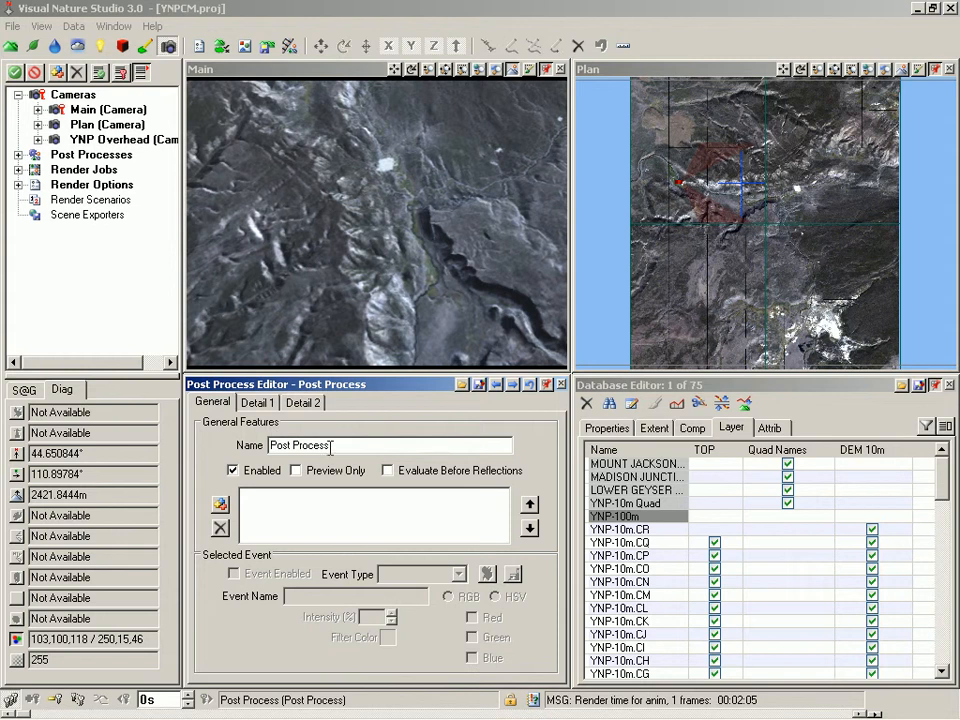
type("Gamma")
key("Return")
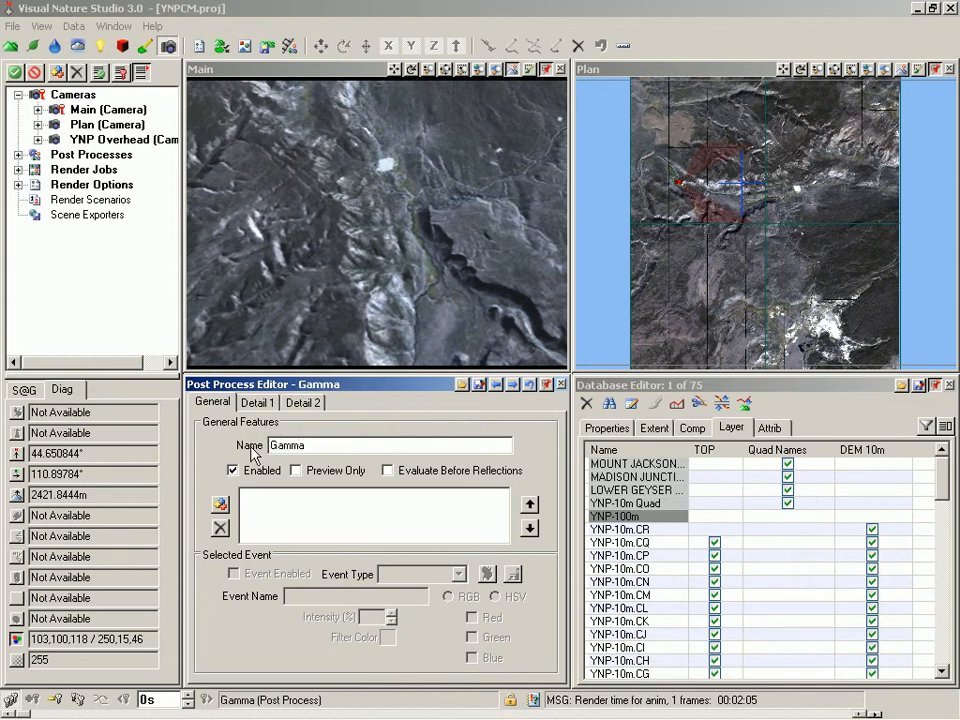
left_click(220, 505)
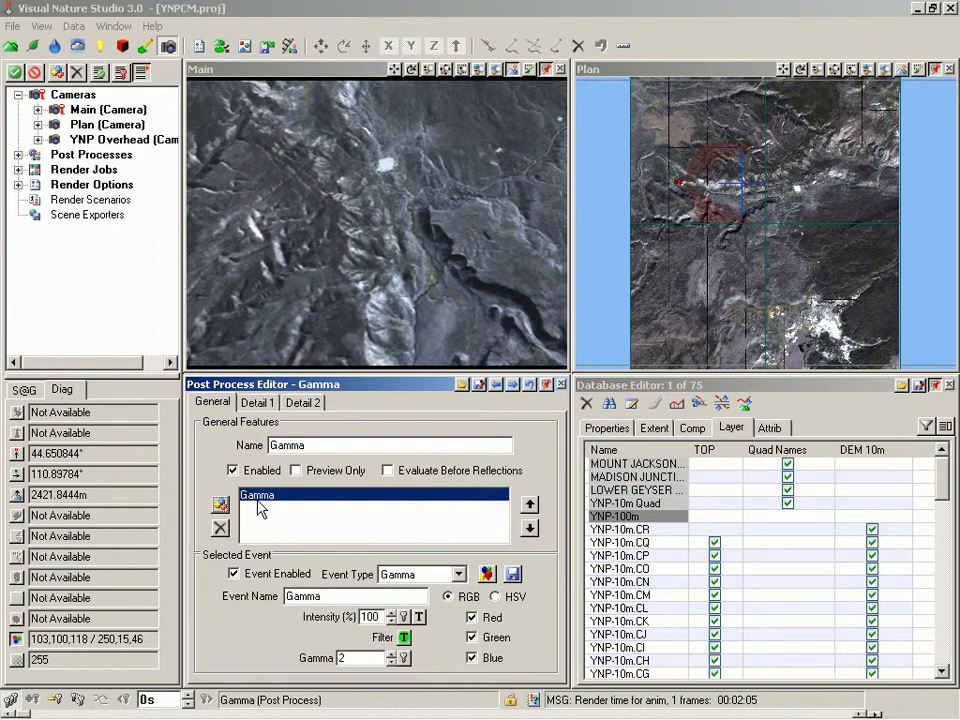
left_click_drag(353, 658, 310, 657)
type("1.3")
key("Tab")
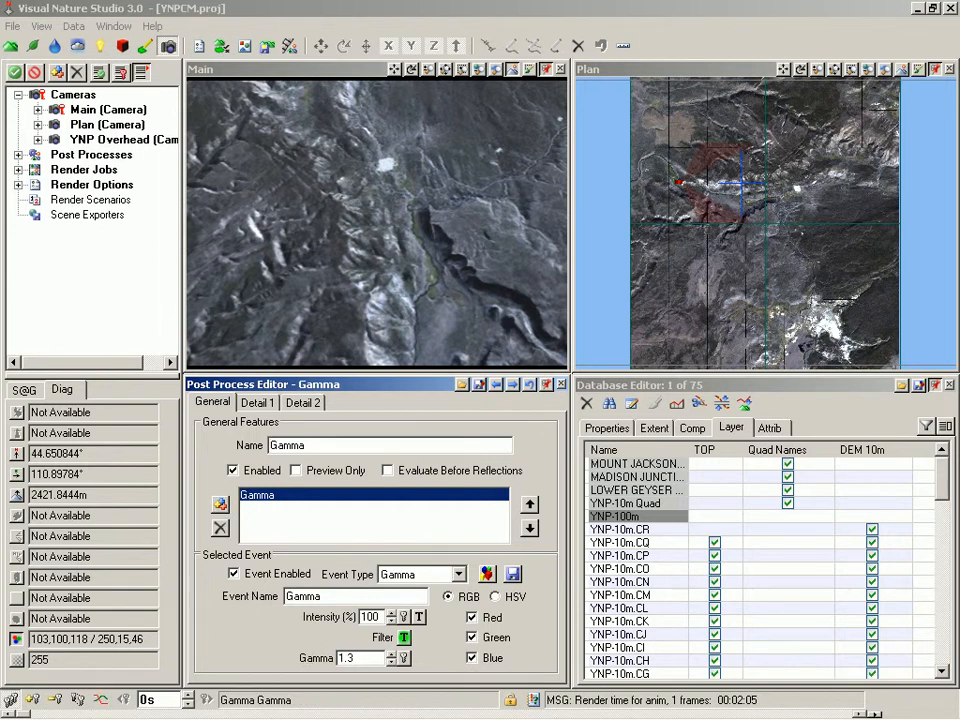
Check the Main view's Select Option Set menu, then expand Render Options in the tree
left_click(279, 78)
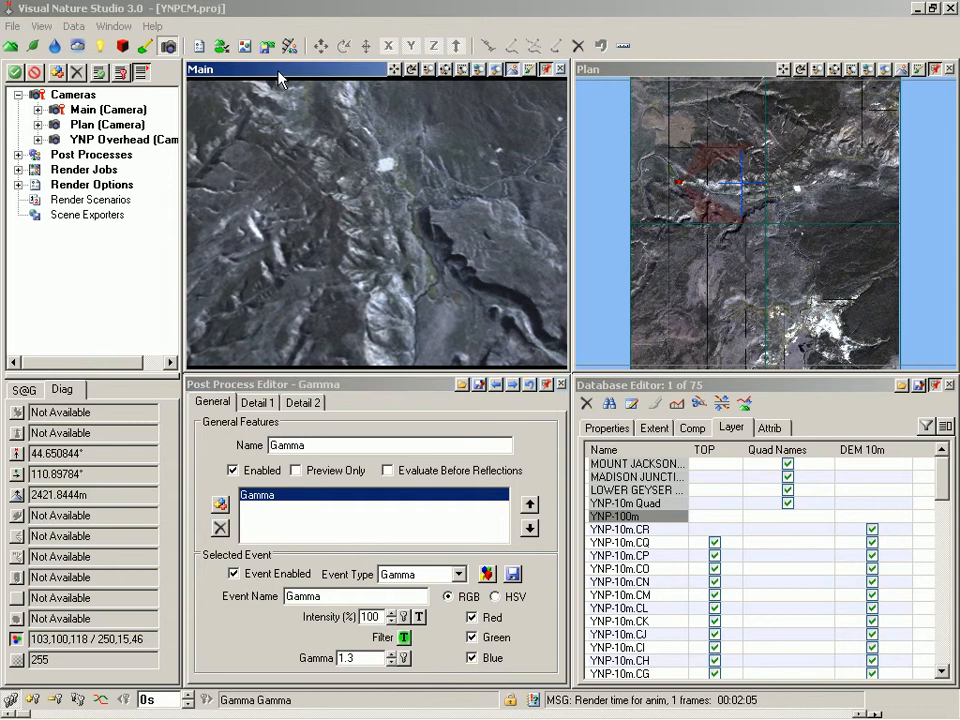
right_click(278, 73)
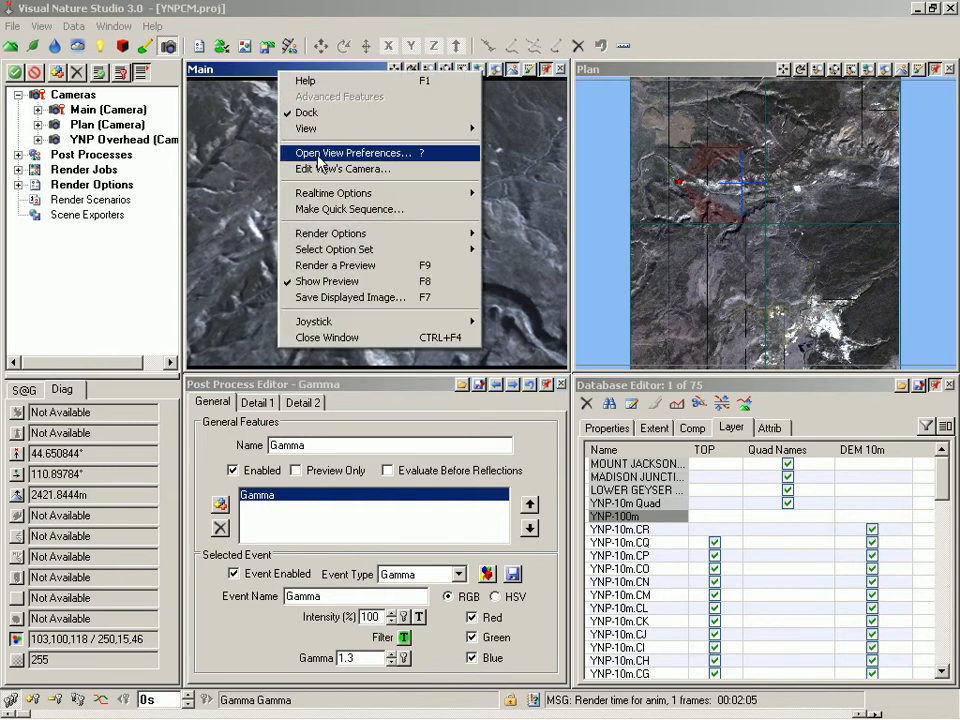
mouse_move(341, 252)
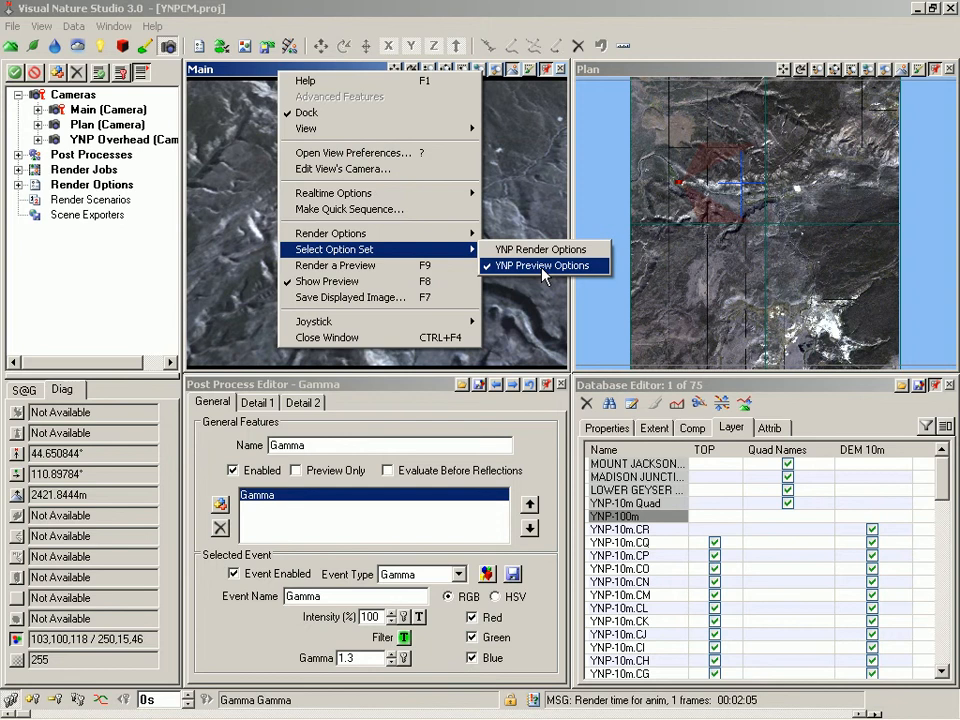
left_click(18, 185)
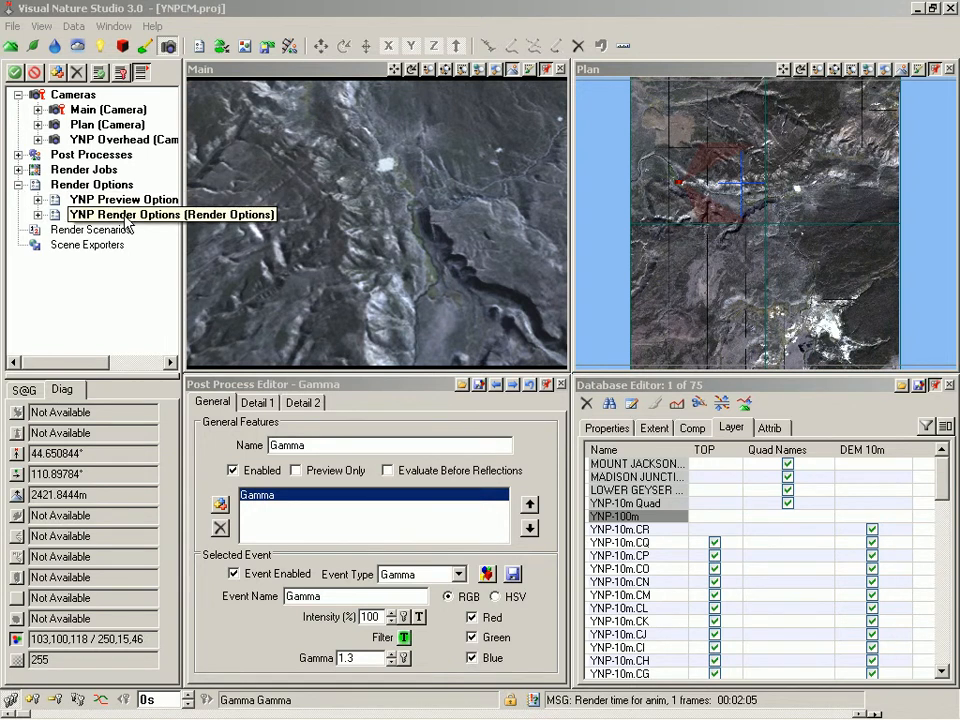
Attach the Gamma post process to YNP Render Options and confirm it on the Post tab
left_click(18, 155)
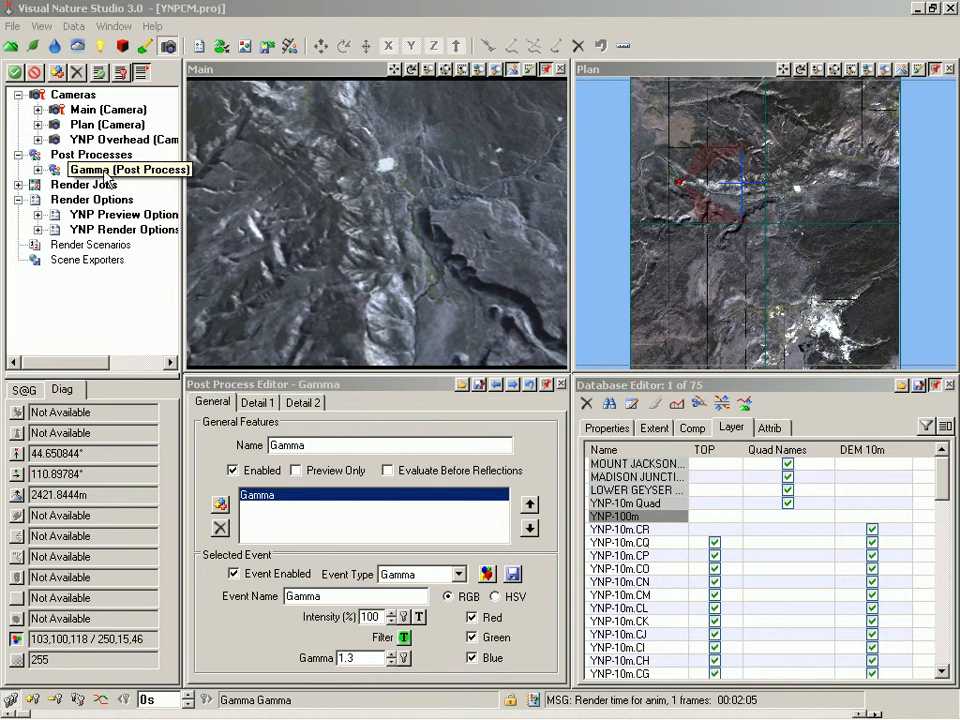
left_click_drag(107, 180, 105, 236)
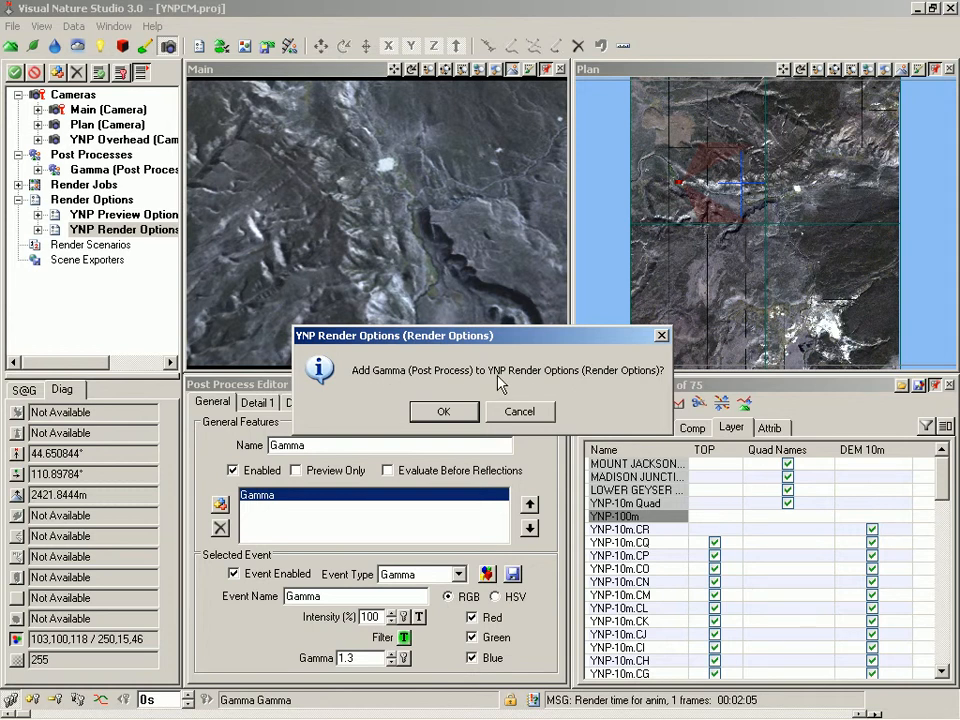
left_click(444, 411)
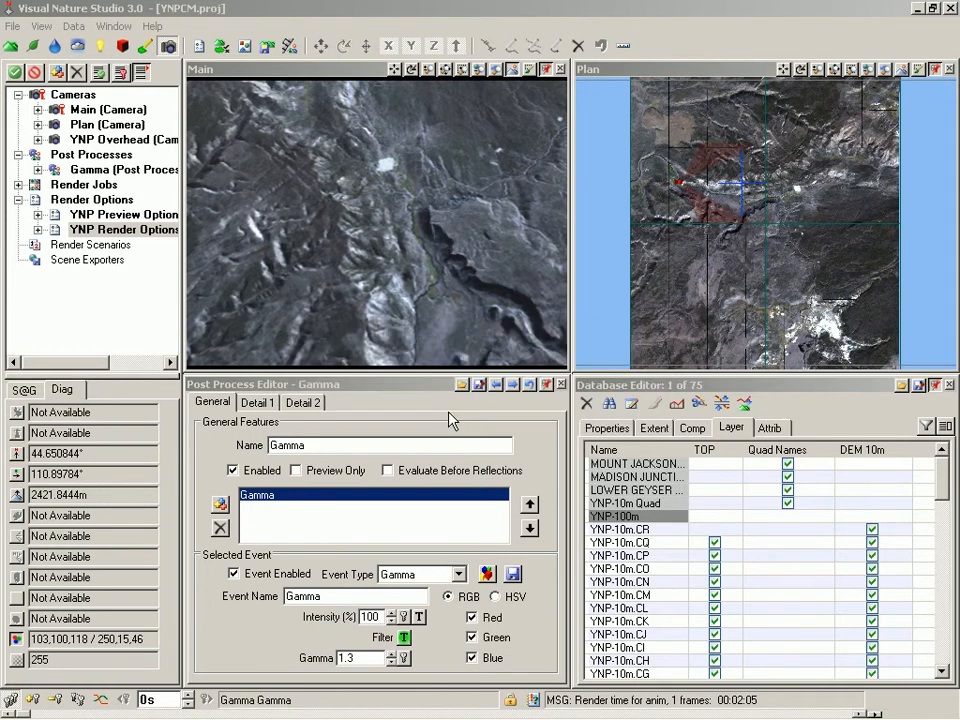
double_click(102, 232)
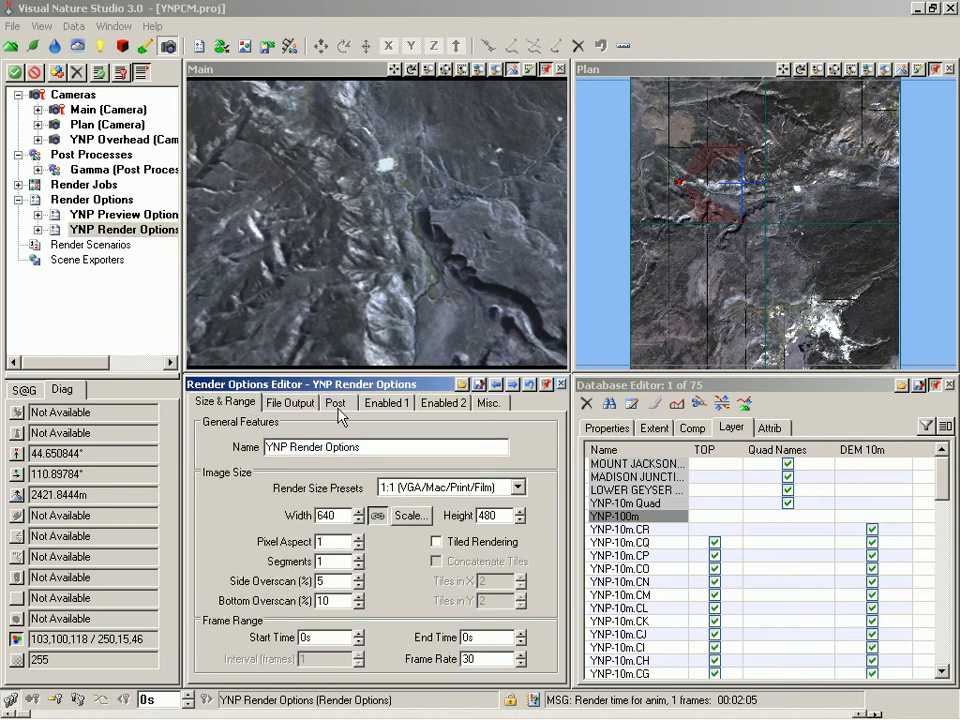
left_click(337, 403)
left_click(305, 445)
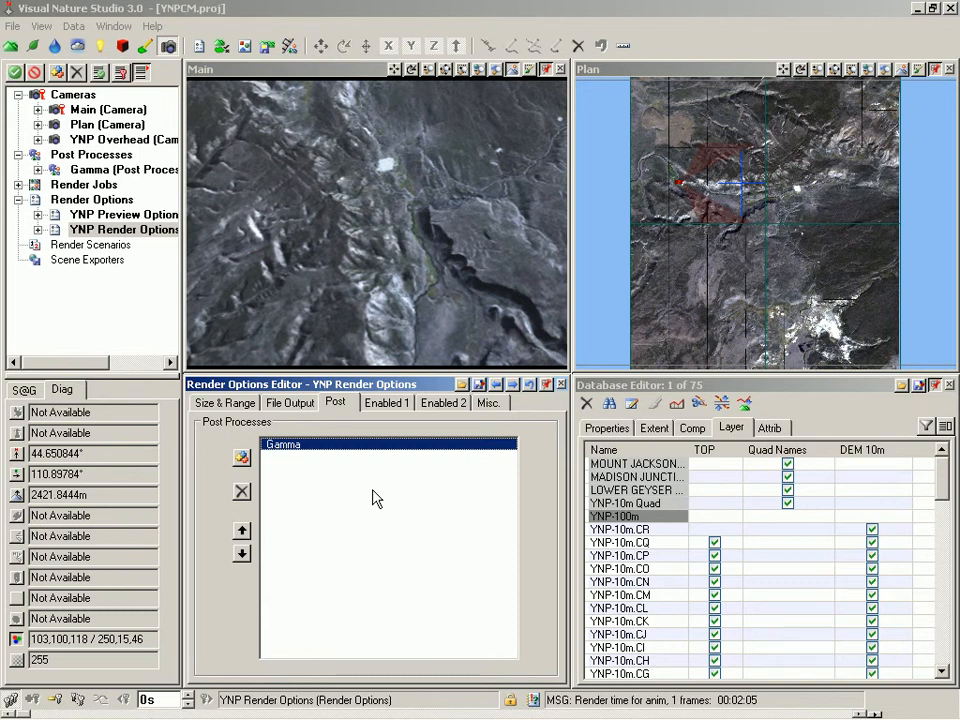
Switch the Plan view to the Main camera, choose its option set, and start an F9 render
right_click(686, 70)
mouse_move(716, 127)
left_click(565, 140)
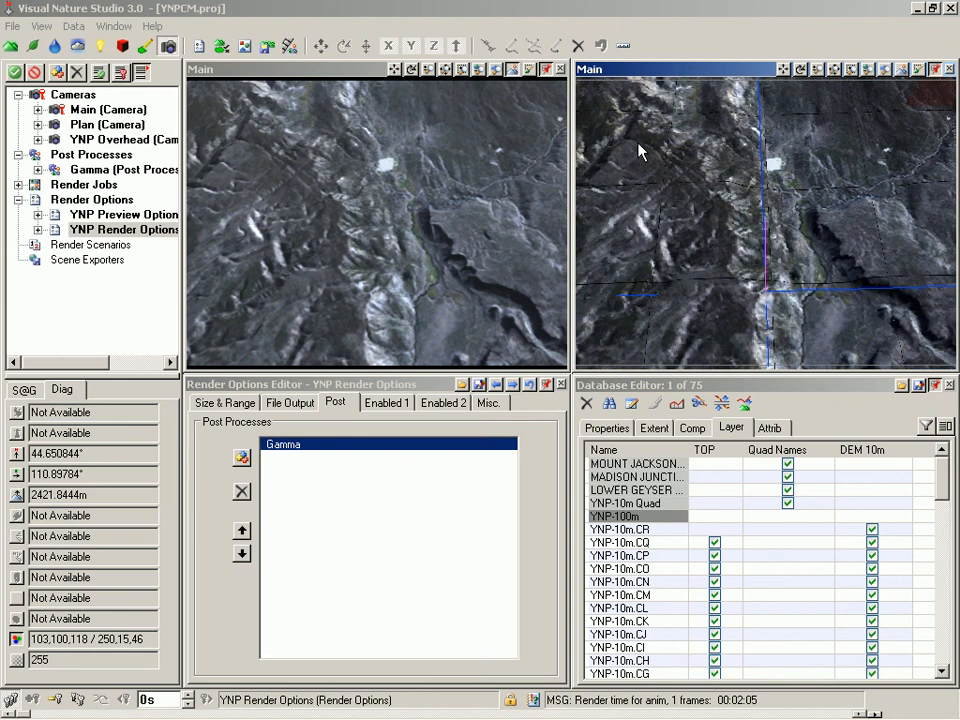
right_click(686, 76)
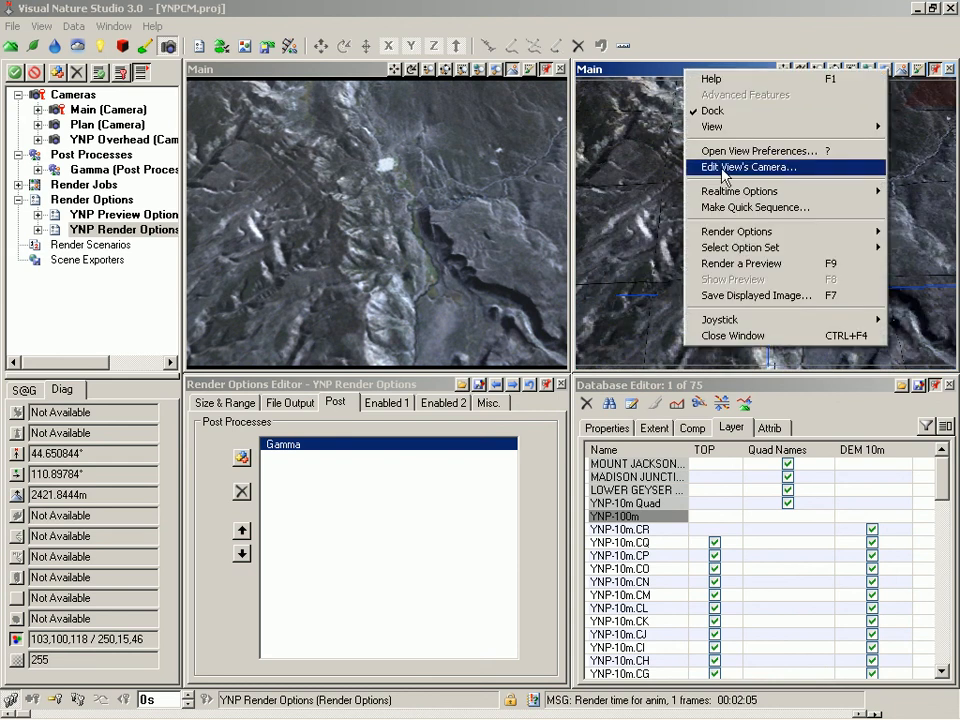
mouse_move(738, 254)
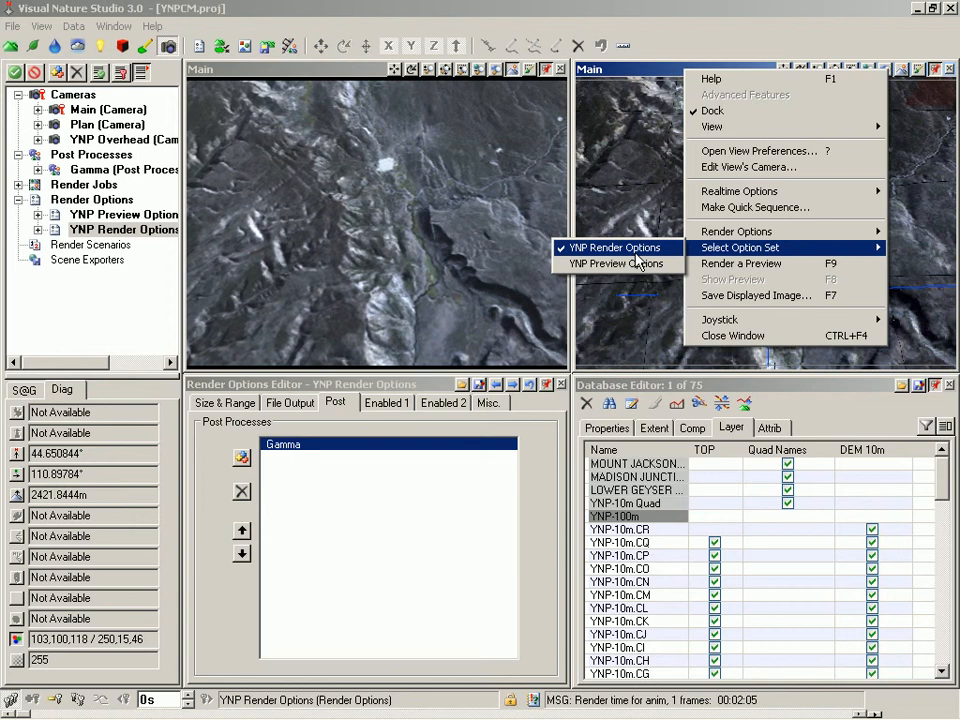
left_click(320, 71)
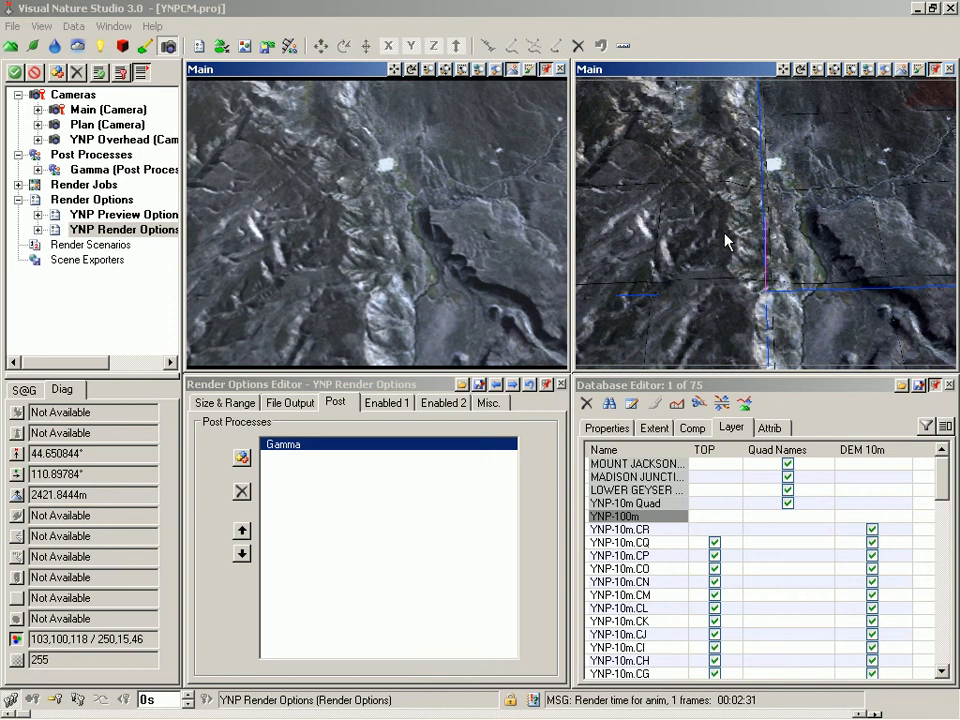
left_click(691, 76)
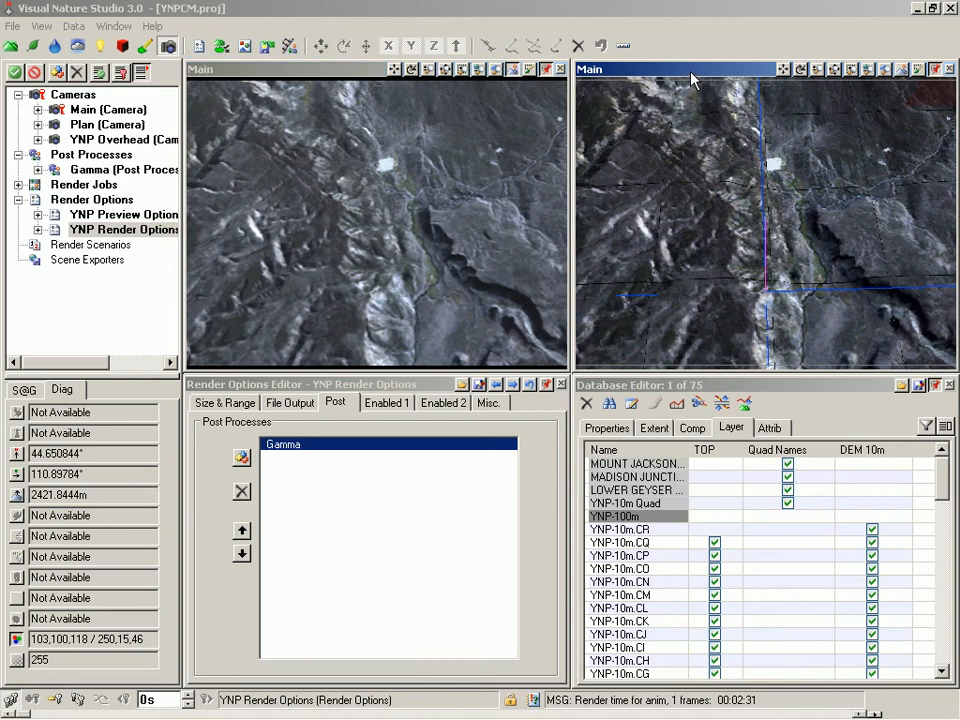
key("F9")
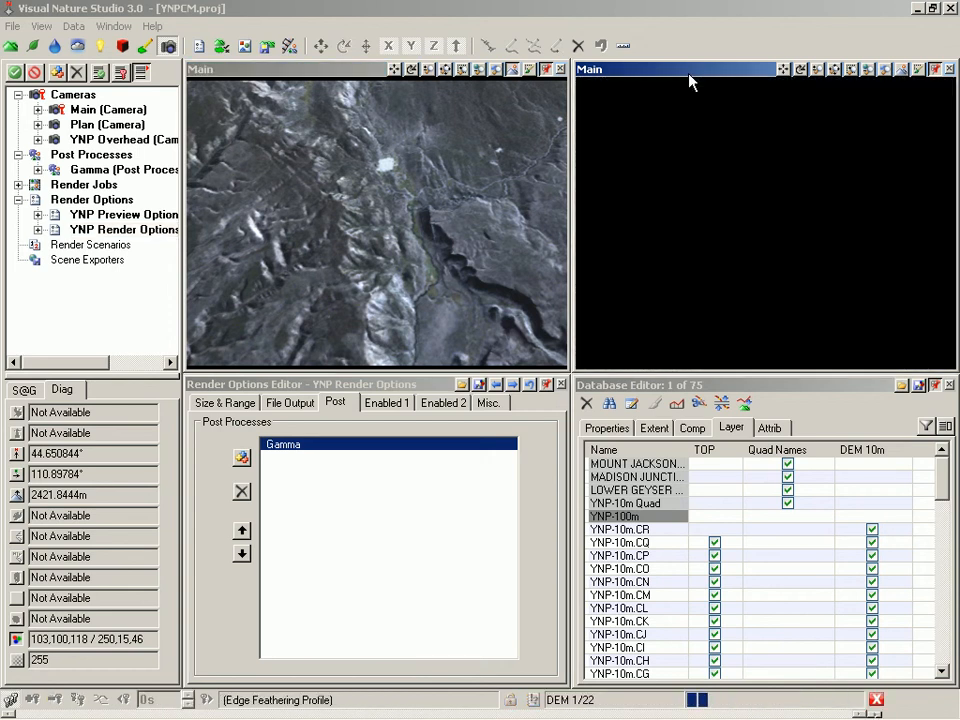